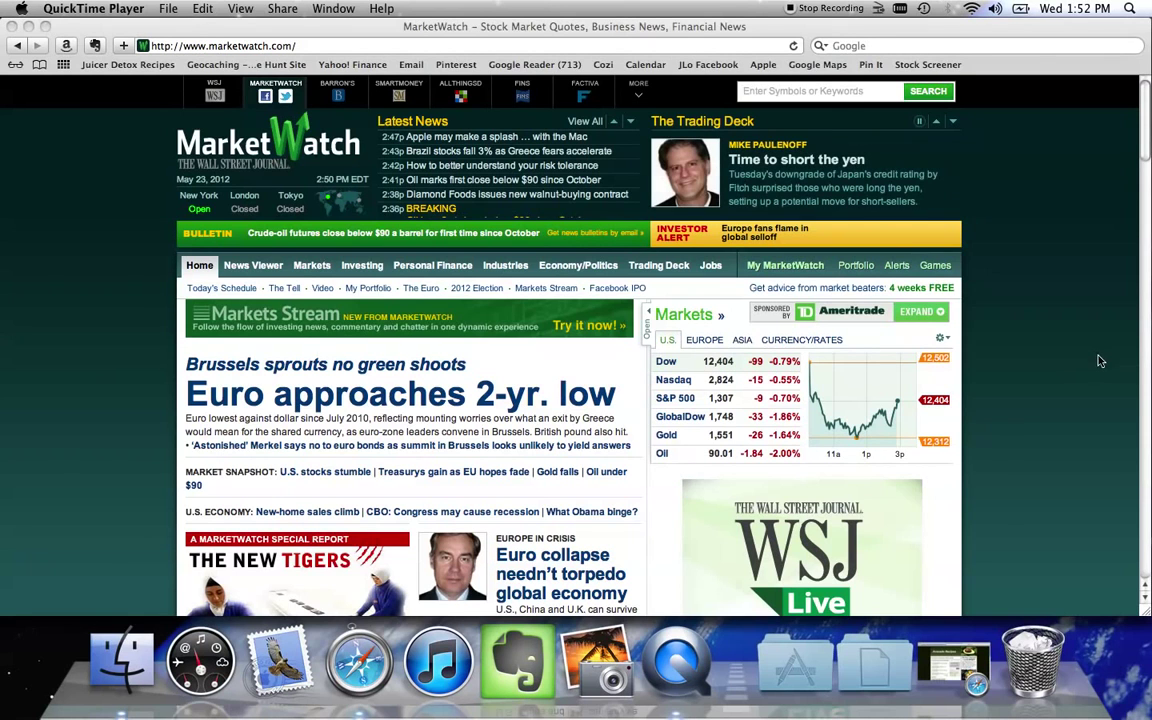
Open the "50k to start" game and review its stats and top ranked players.
left_click(940, 264)
mouse_move(937, 271)
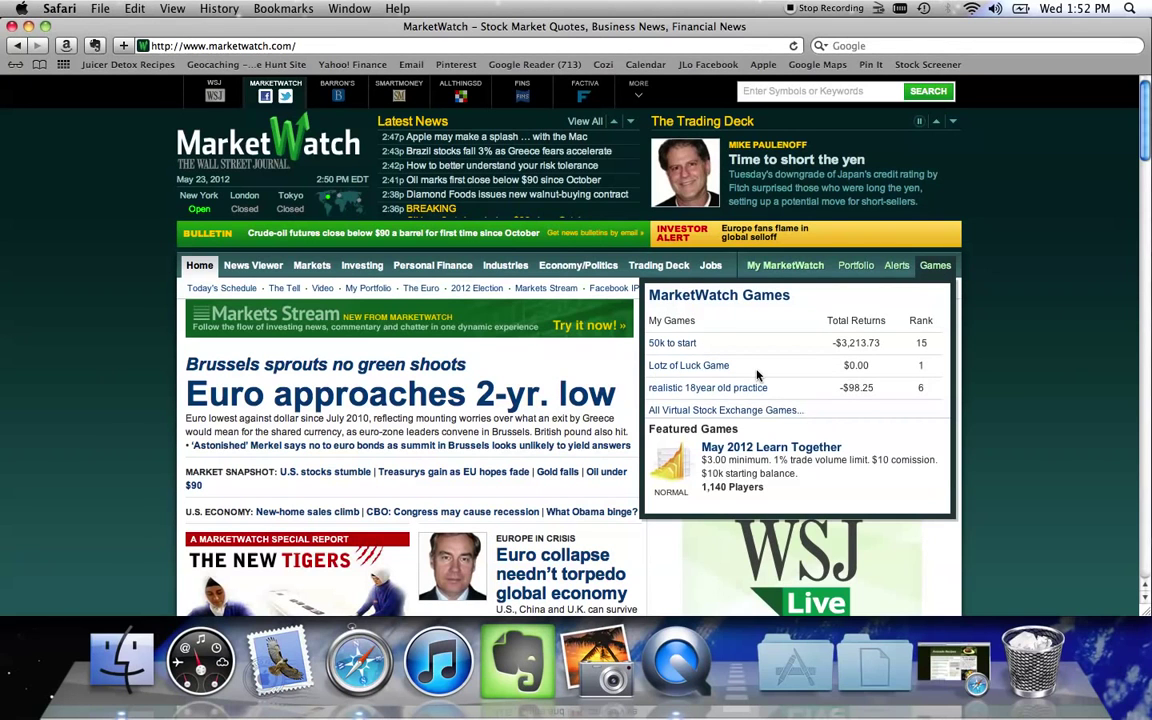
left_click(669, 345)
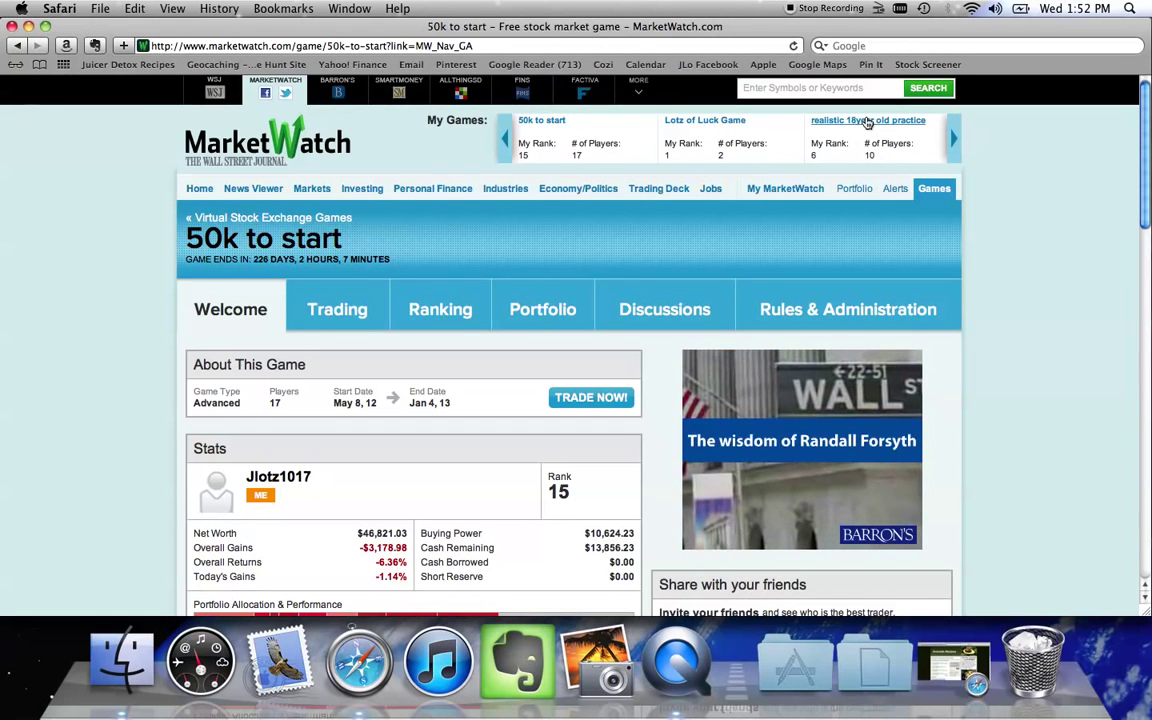
scroll(500, 295, "down", 1)
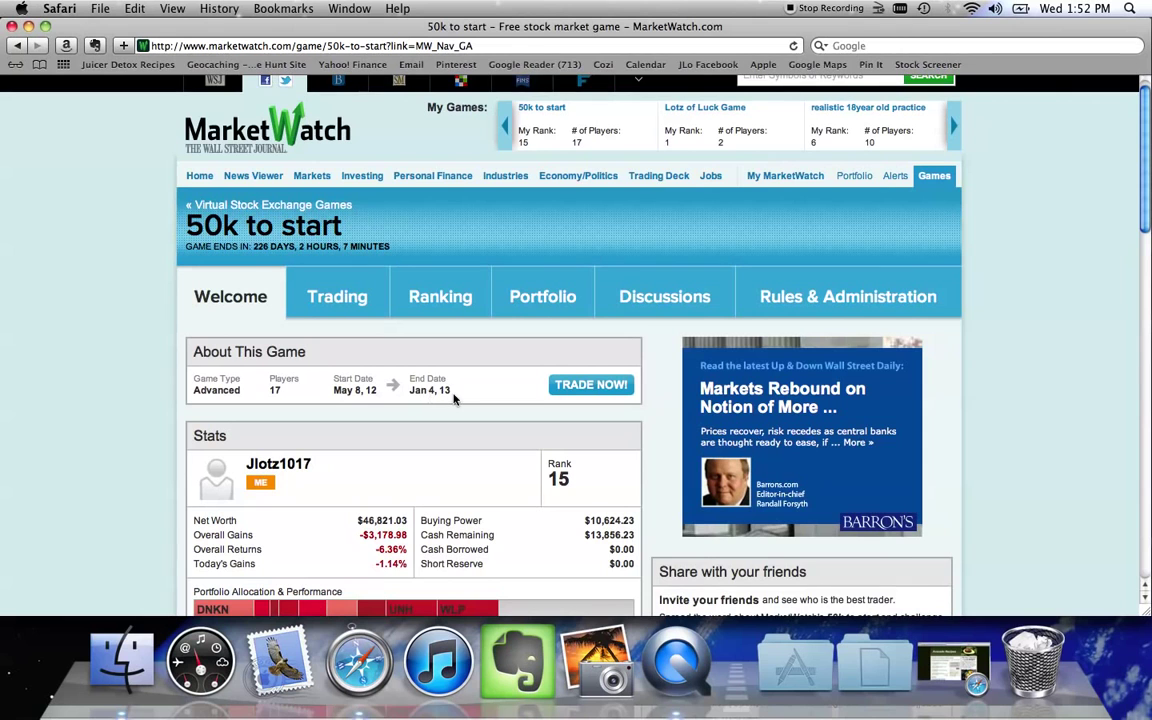
scroll(453, 398, "down", 5)
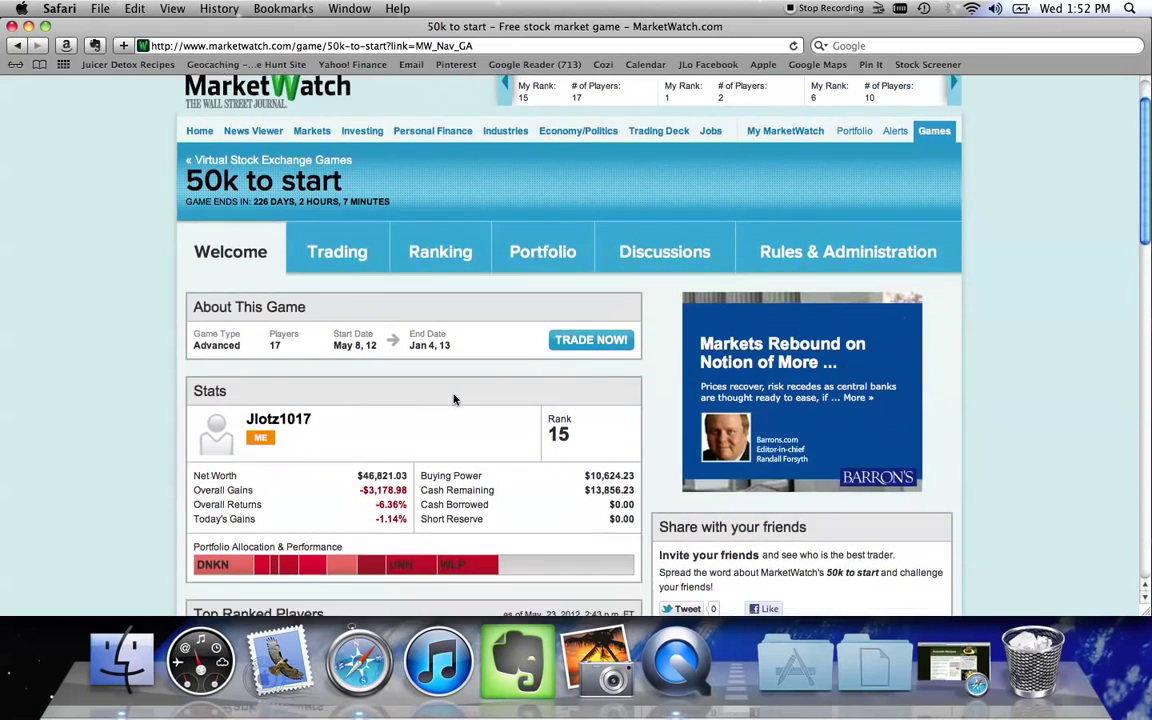
scroll(453, 398, "down", 3)
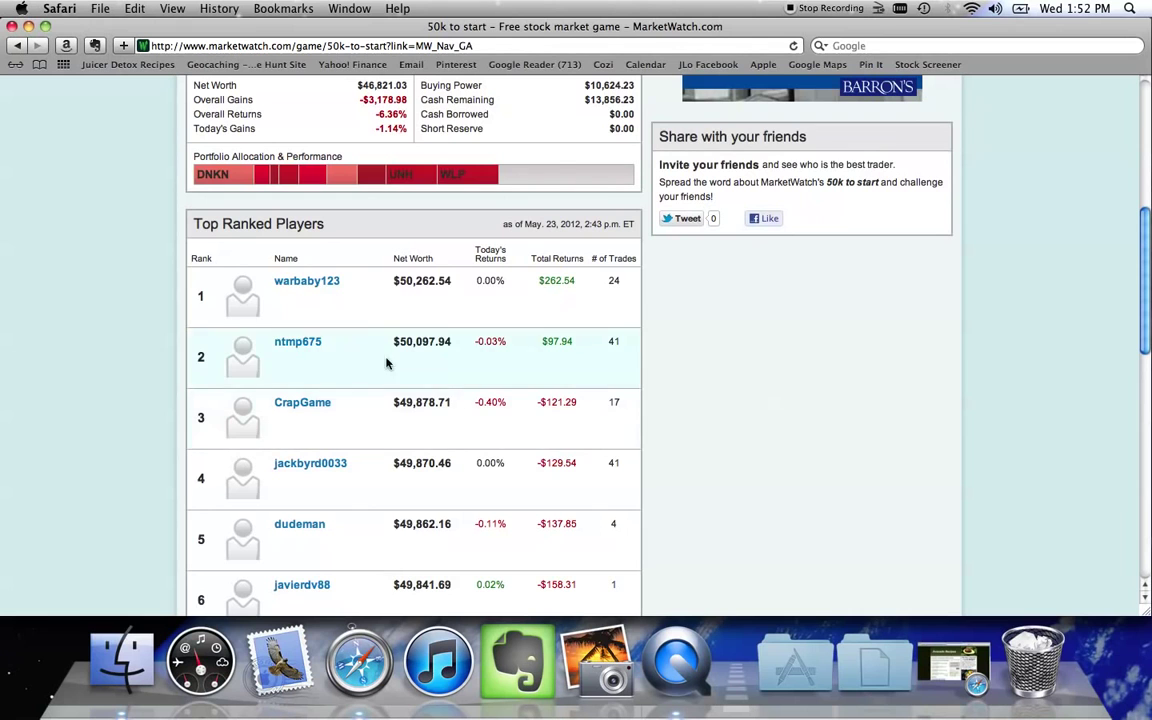
scroll(450, 386, "up", 8)
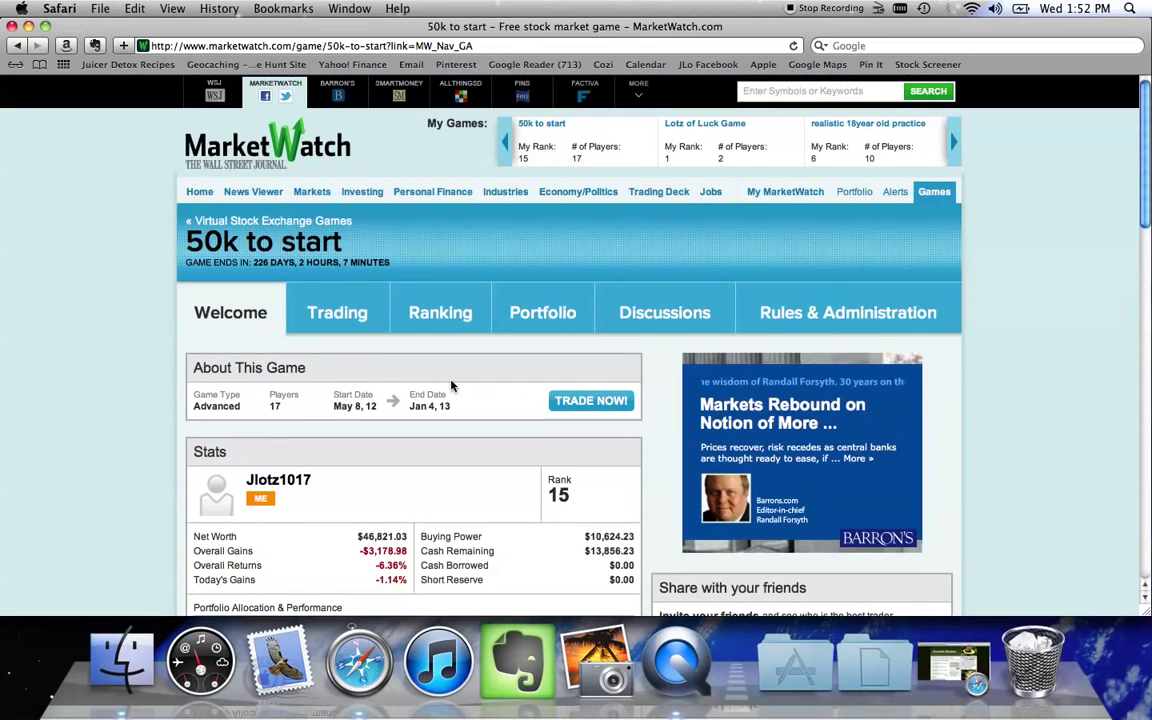
Open the game's portfolio and review the list of stock holdings with their market values, gains and losses.
left_click(548, 314)
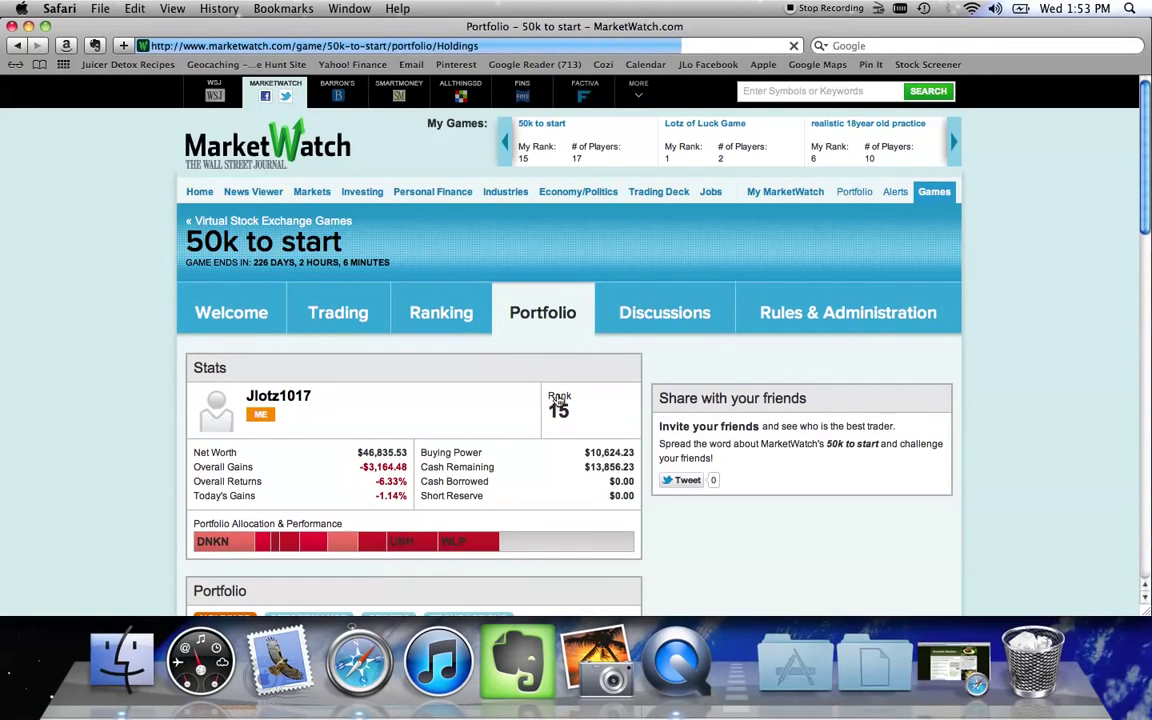
scroll(558, 400, "down", 4)
scroll(558, 400, "down", 4)
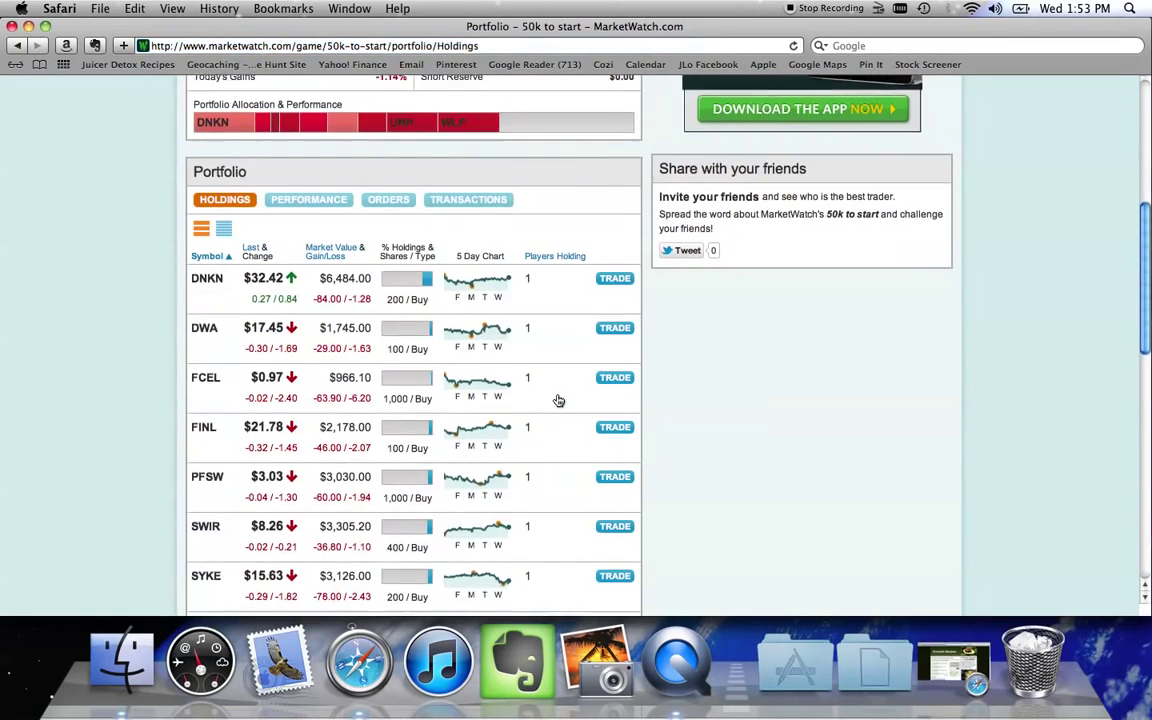
scroll(558, 400, "down", 1)
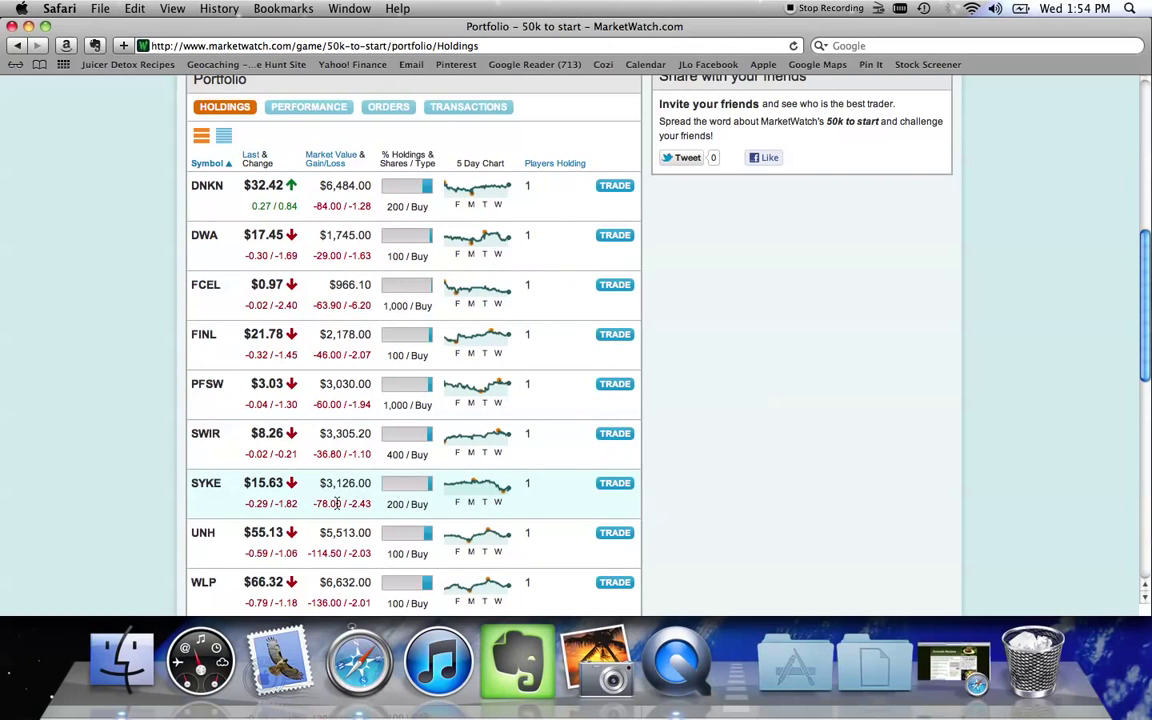
scroll(352, 455, "down", 3)
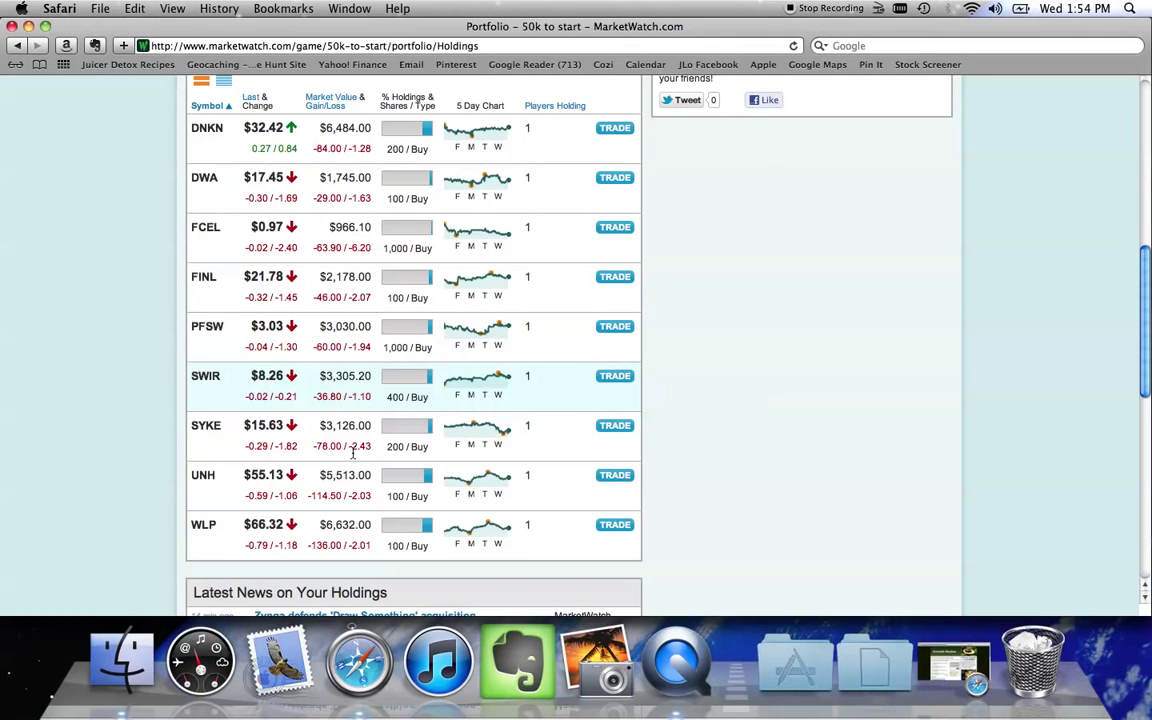
scroll(352, 455, "up", 2)
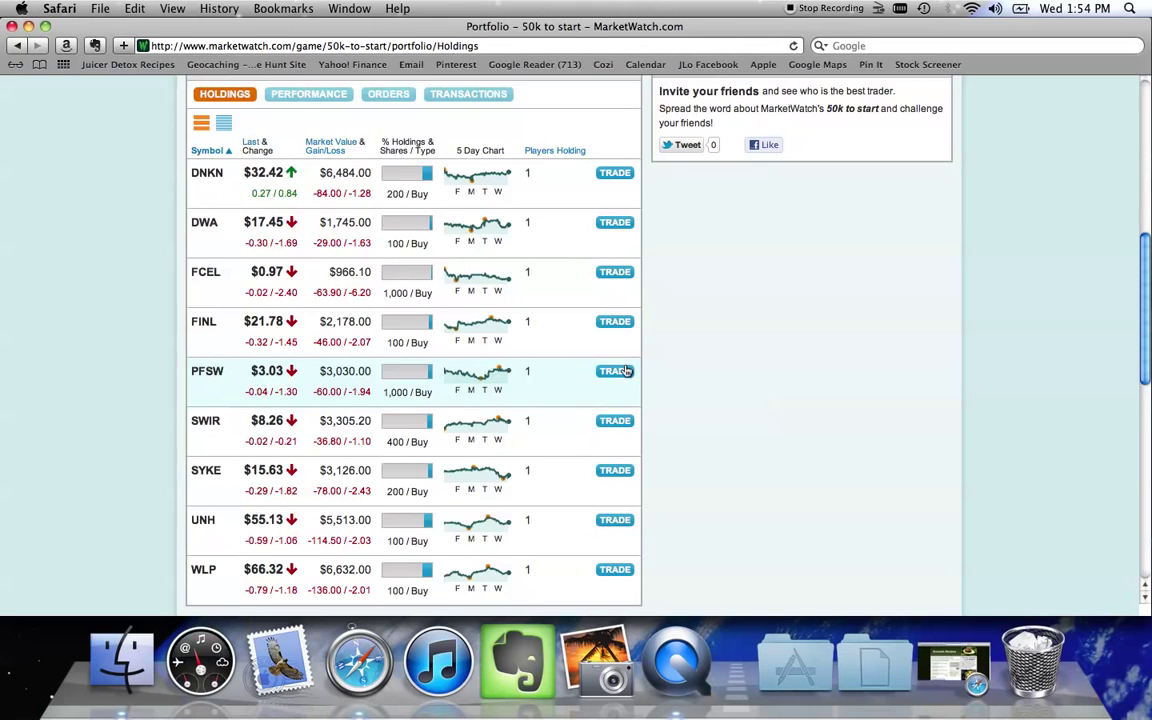
scroll(622, 368, "down", 2)
scroll(625, 370, "up", 4)
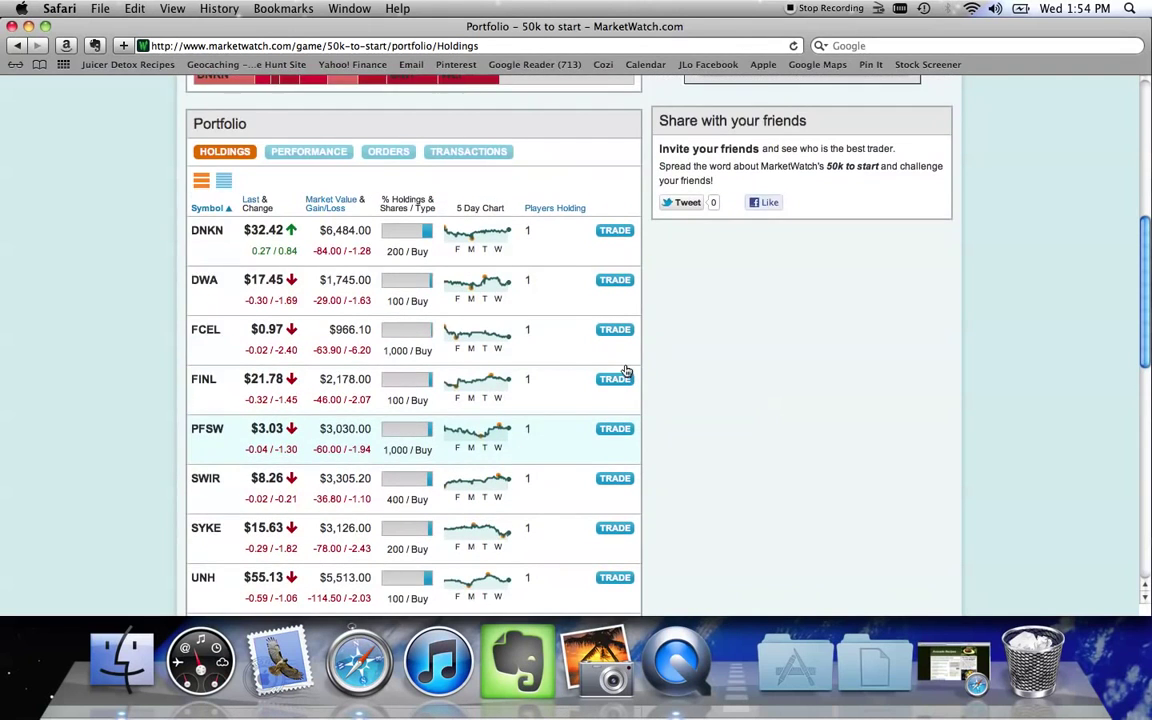
scroll(625, 370, "up", 5)
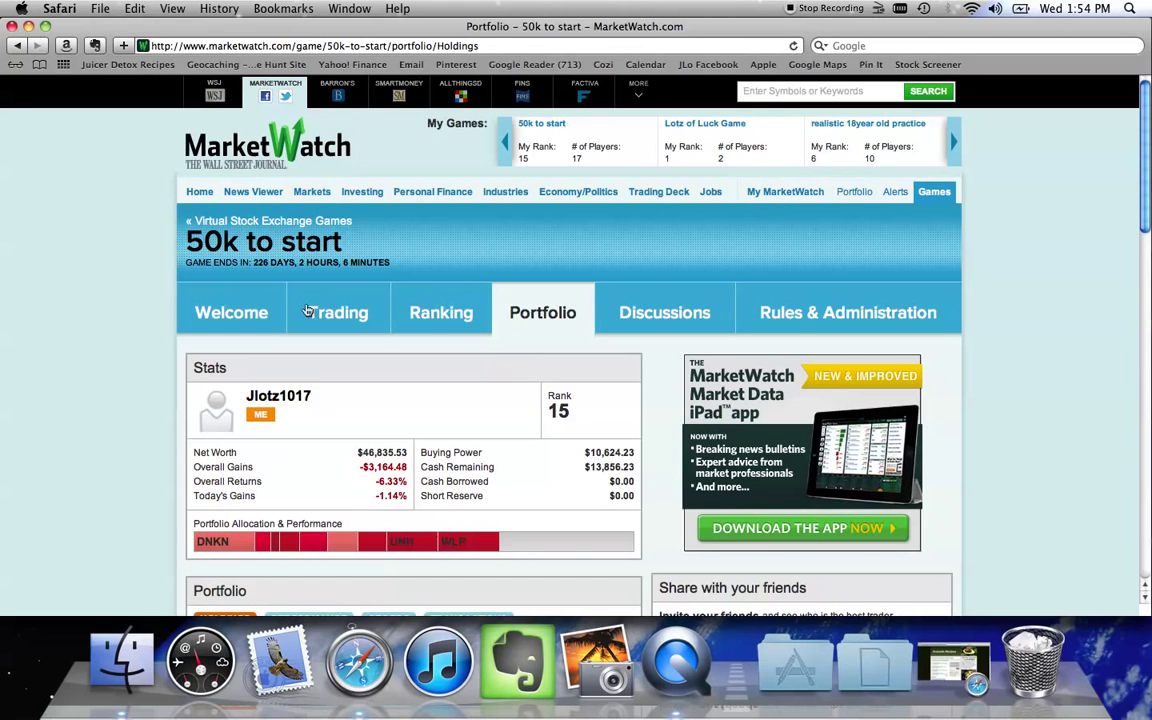
Search the game's tradable stocks for Genetic Technologies Ltd. ADS, symbol GENE.
left_click(338, 314)
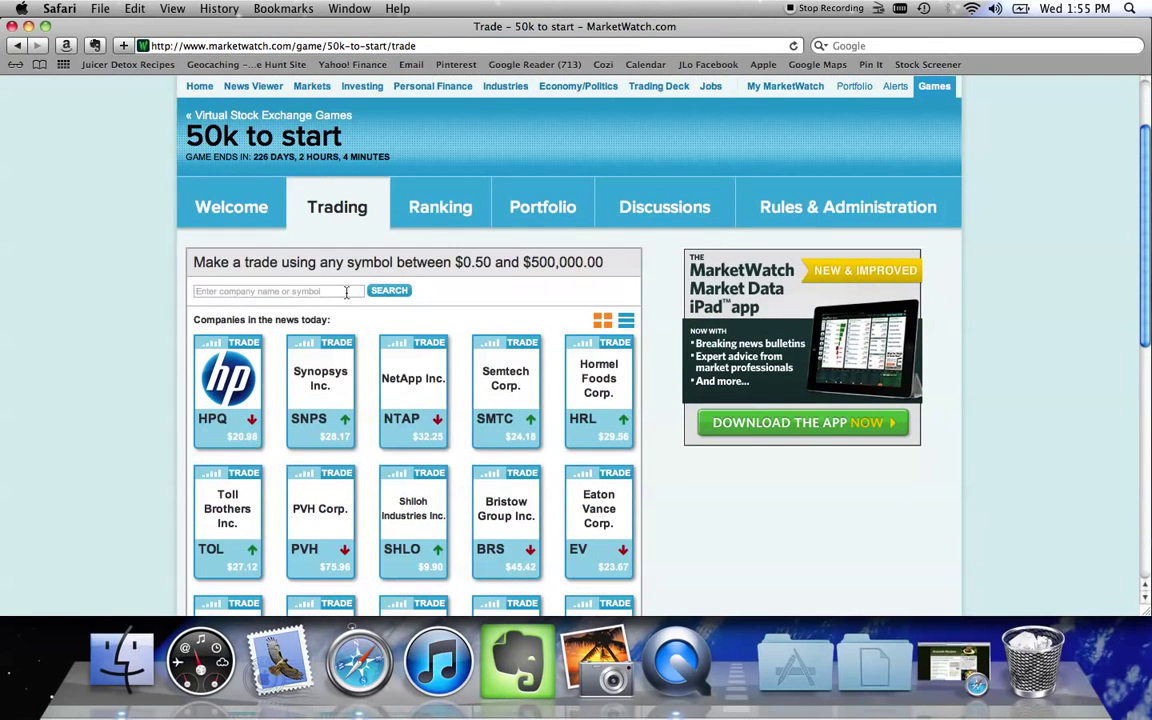
left_click(346, 292)
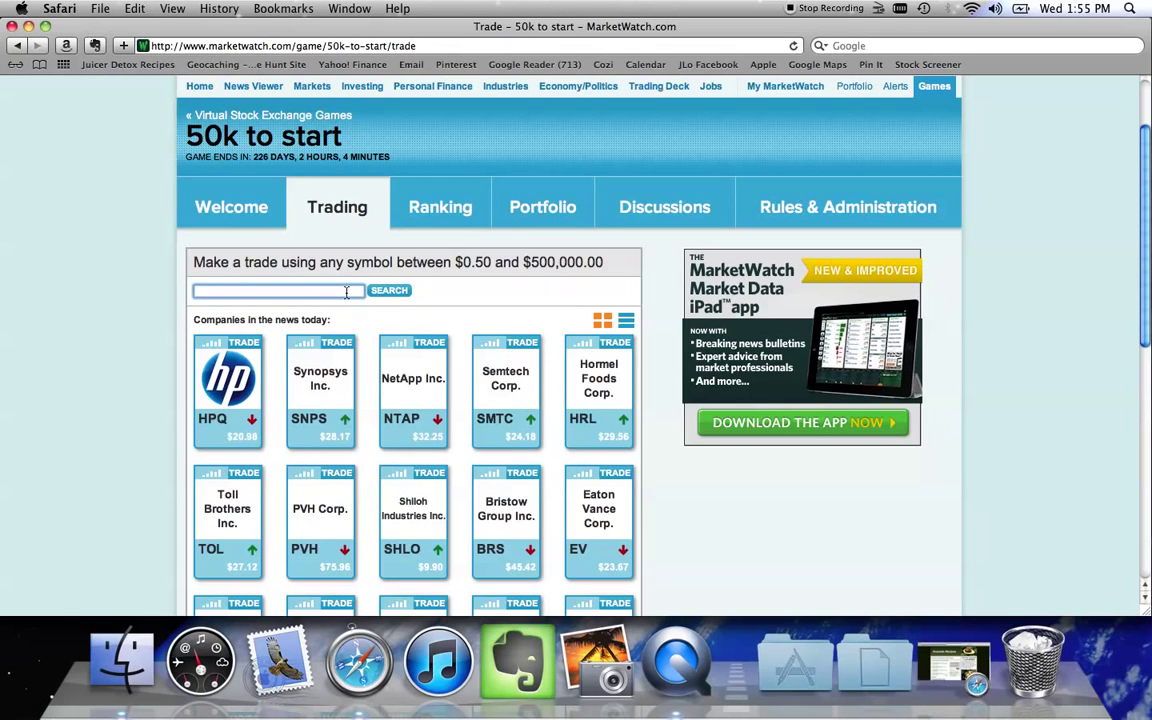
type("gene")
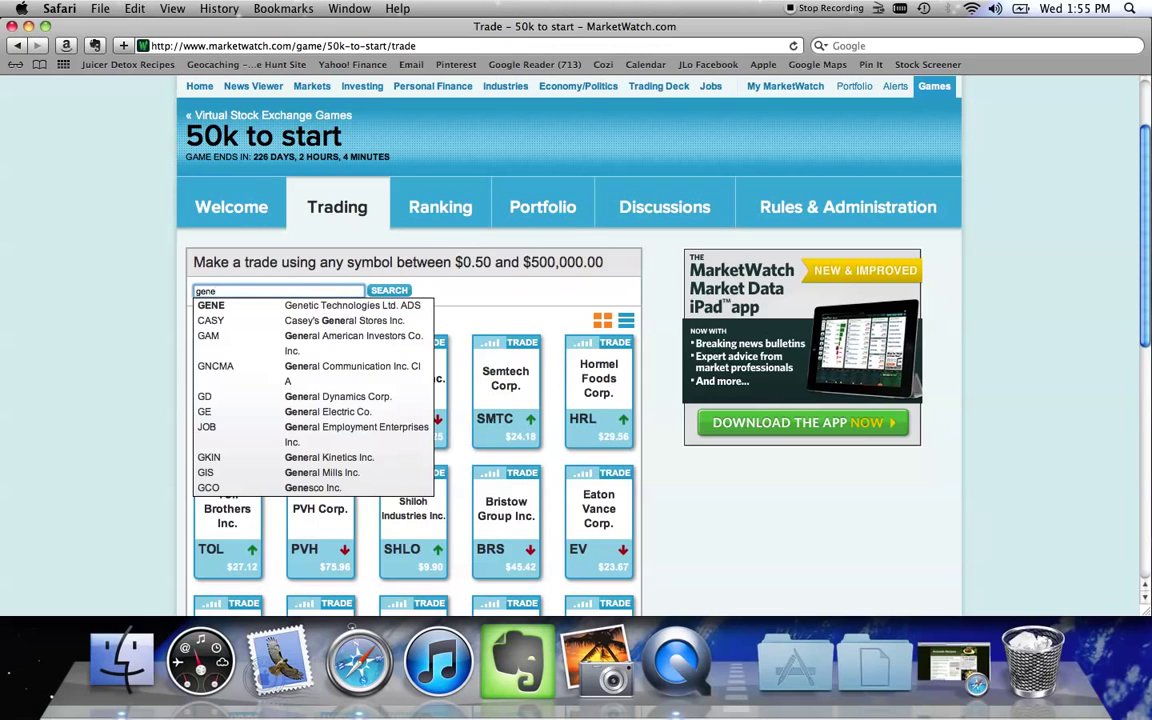
left_click(334, 307)
left_click(405, 291)
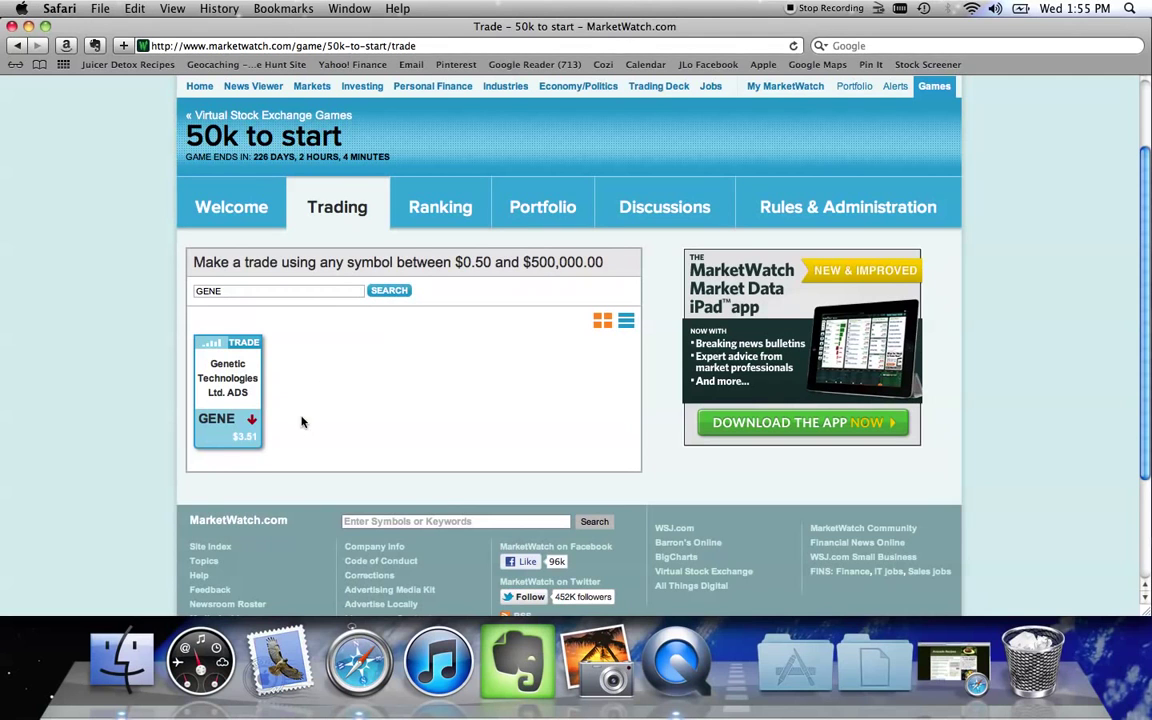
Open the GENE stock quote in a separate tab, examine its price chart and sentiment, and close that tab.
right_click(212, 425)
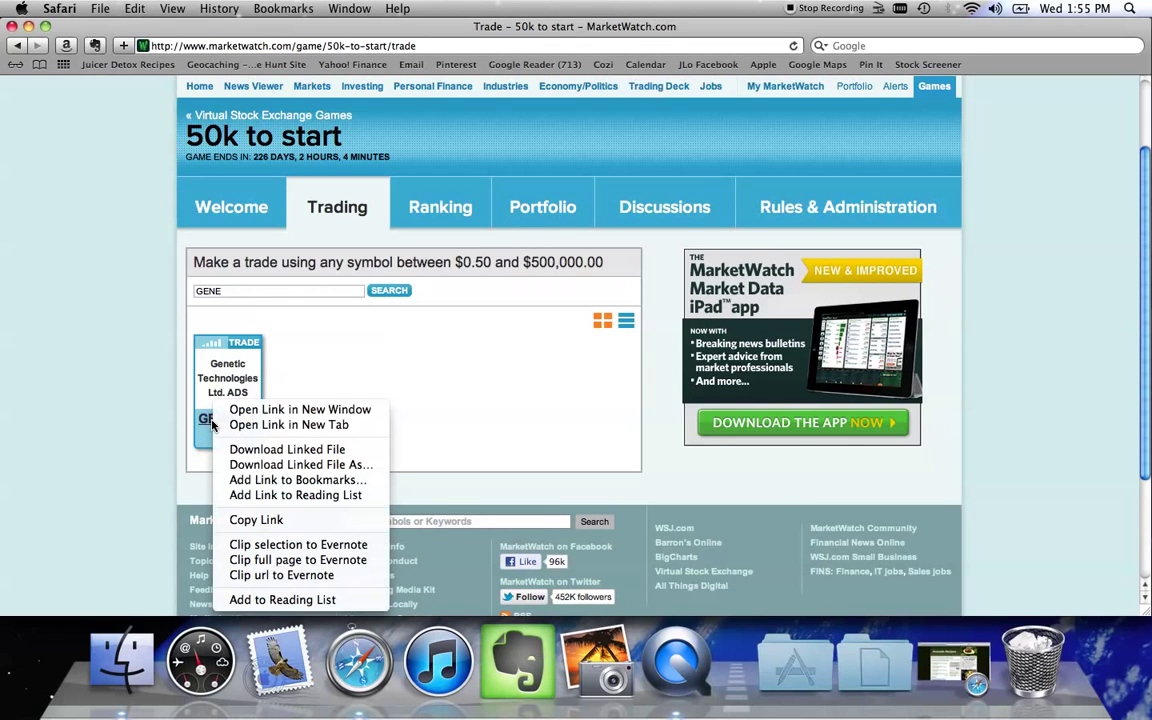
left_click(245, 424)
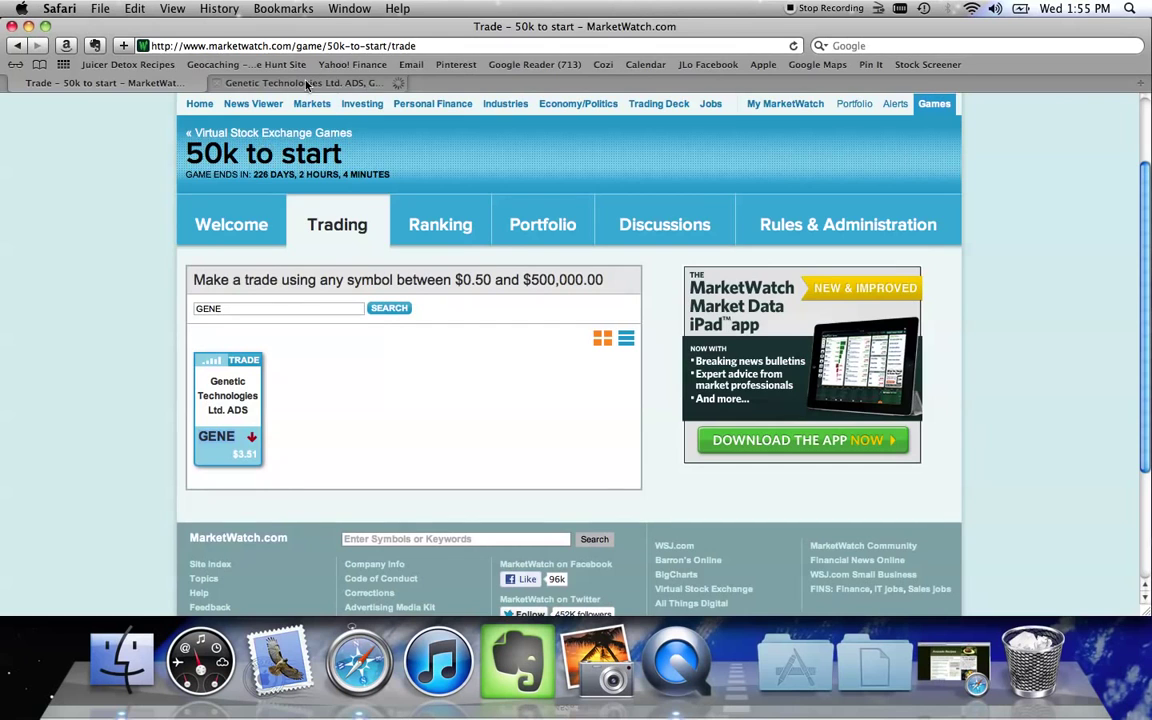
left_click(305, 84)
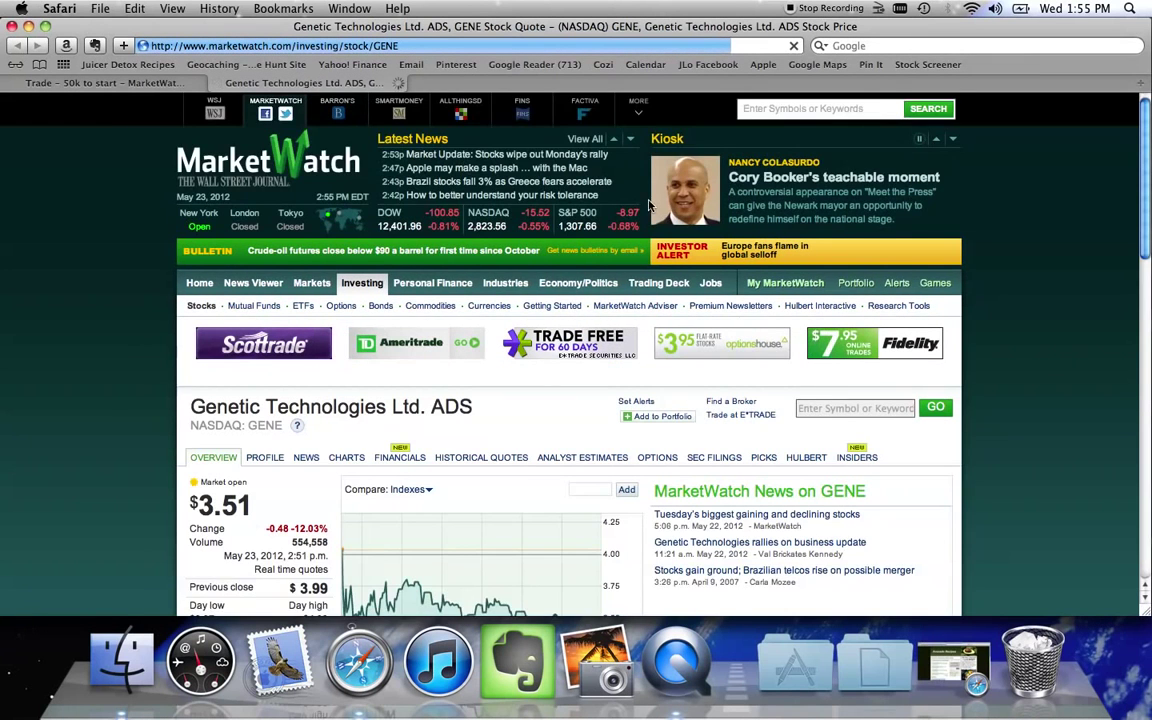
scroll(640, 260, "down", 2)
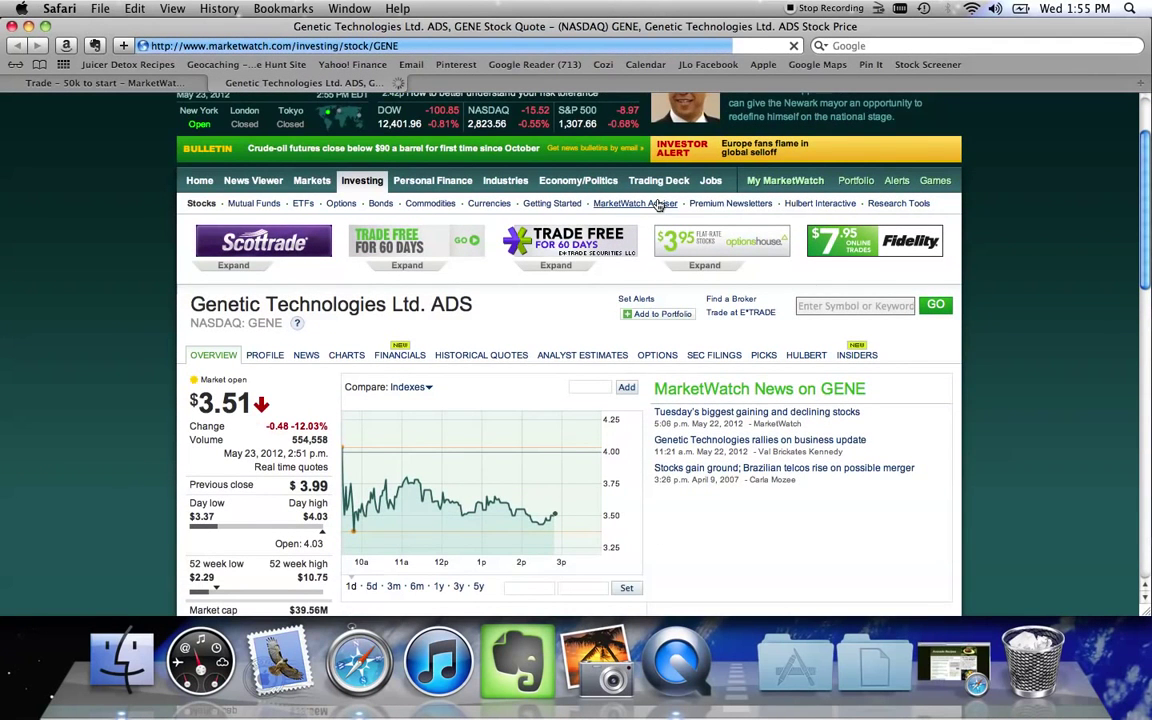
scroll(580, 240, "down", 2)
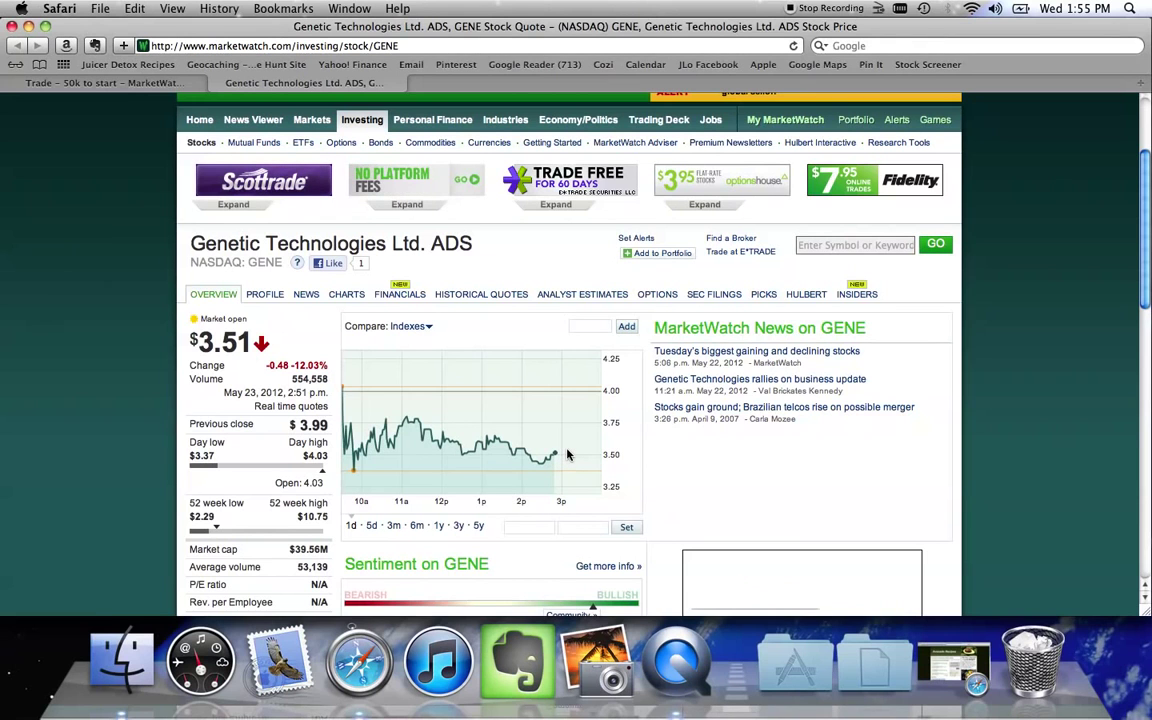
scroll(540, 440, "down", 1)
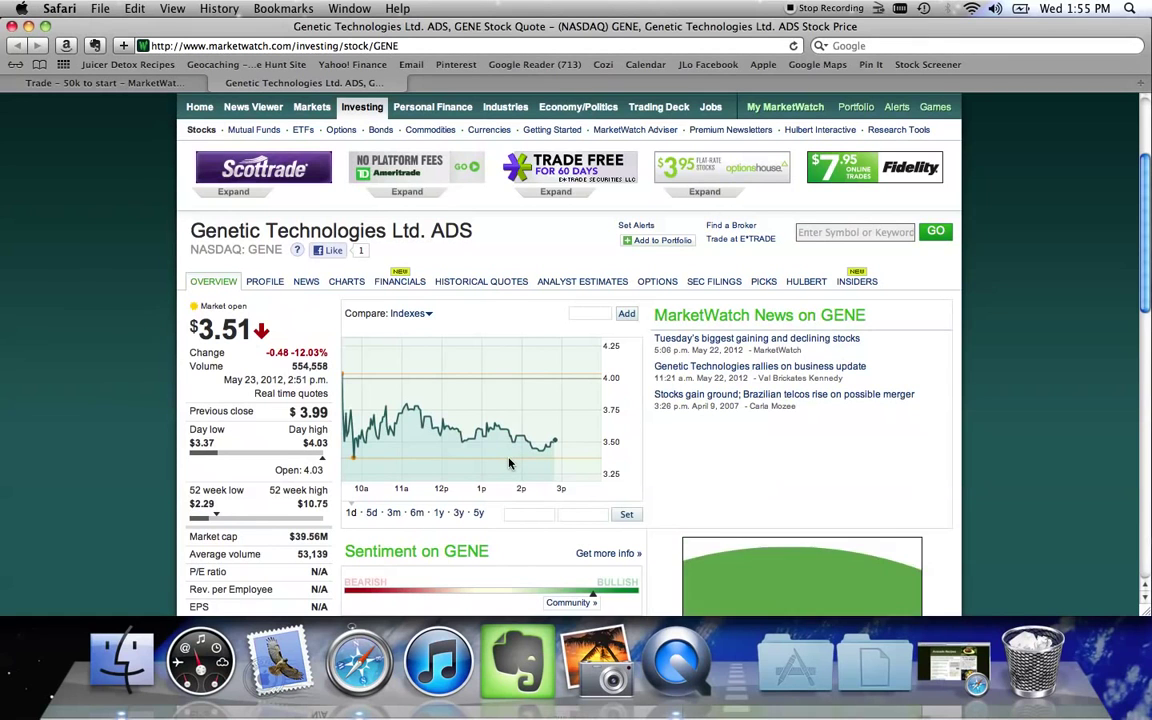
scroll(509, 463, "down", 3)
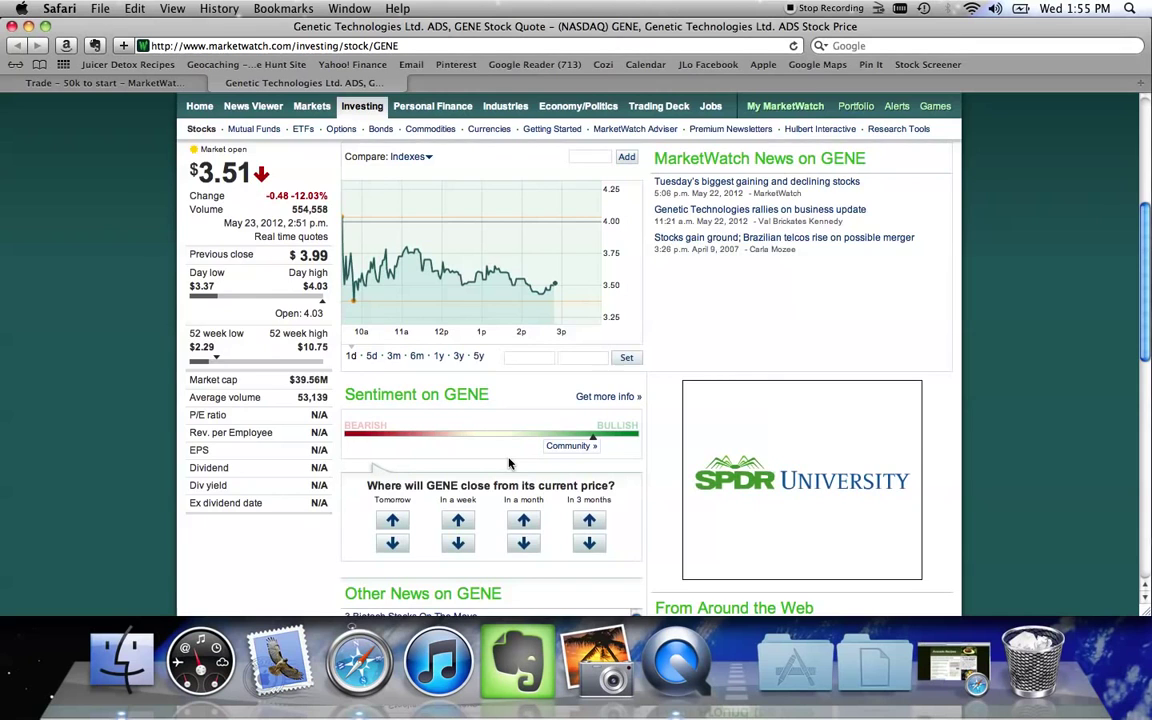
scroll(509, 463, "up", 6)
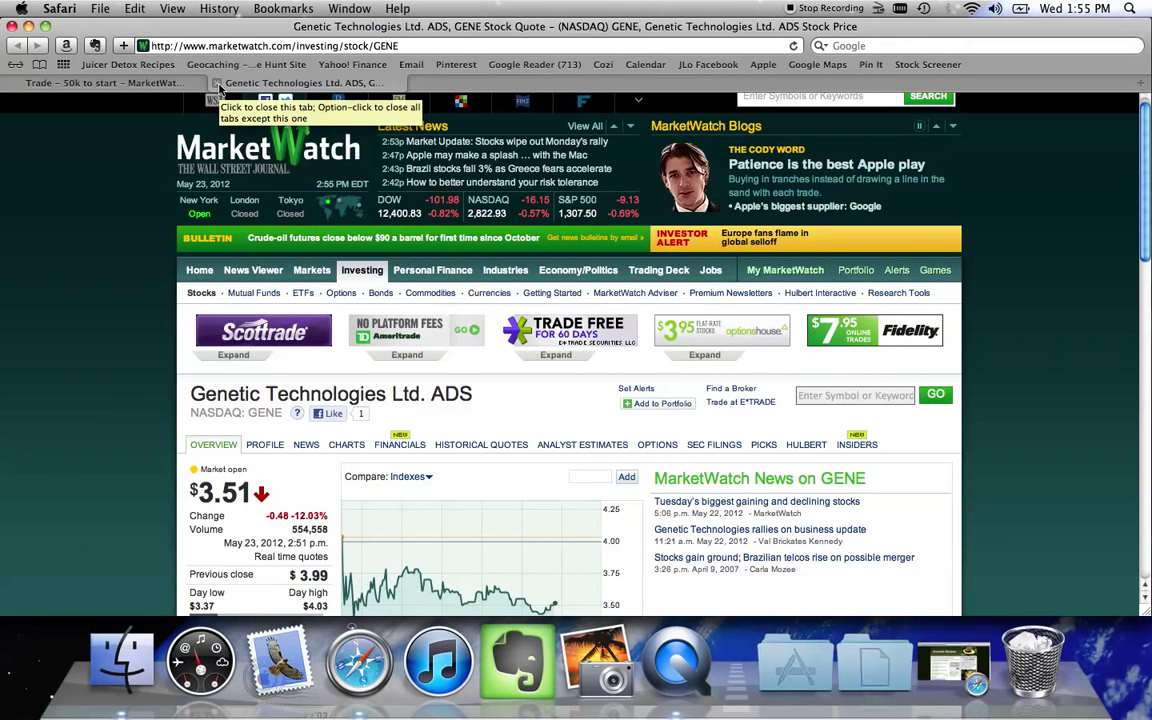
left_click(218, 86)
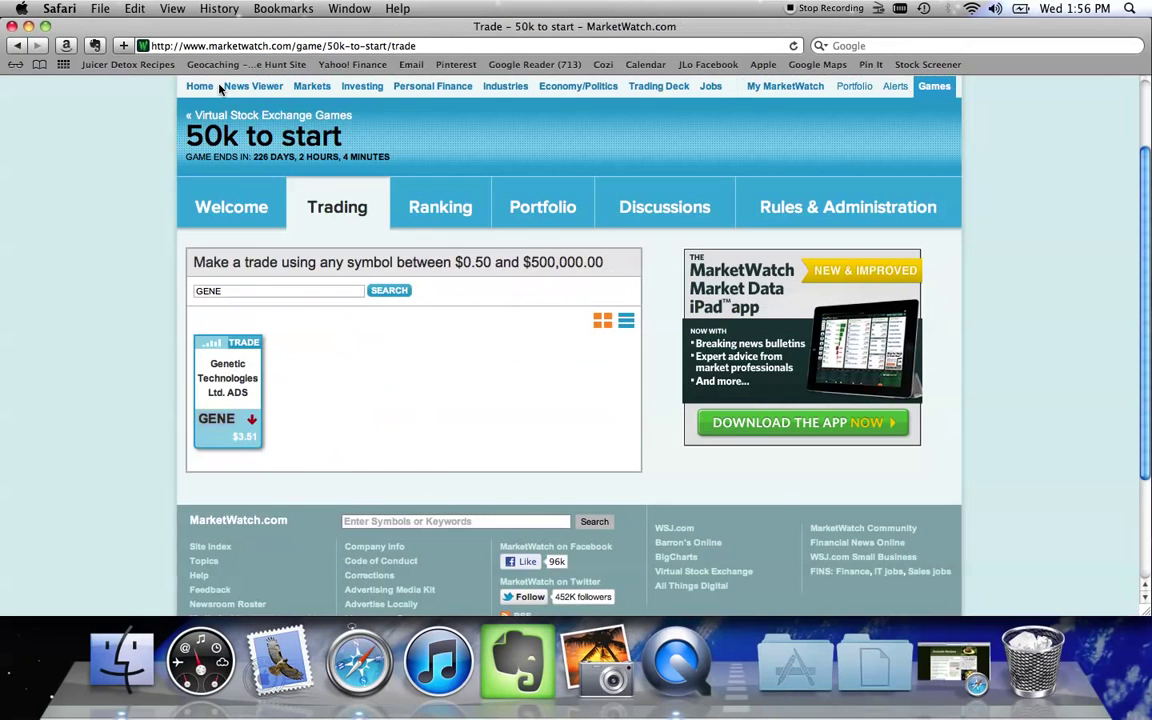
Start a trade order for Genetic Technologies (GENE) with the term Good Til Canceled.
left_click(247, 345)
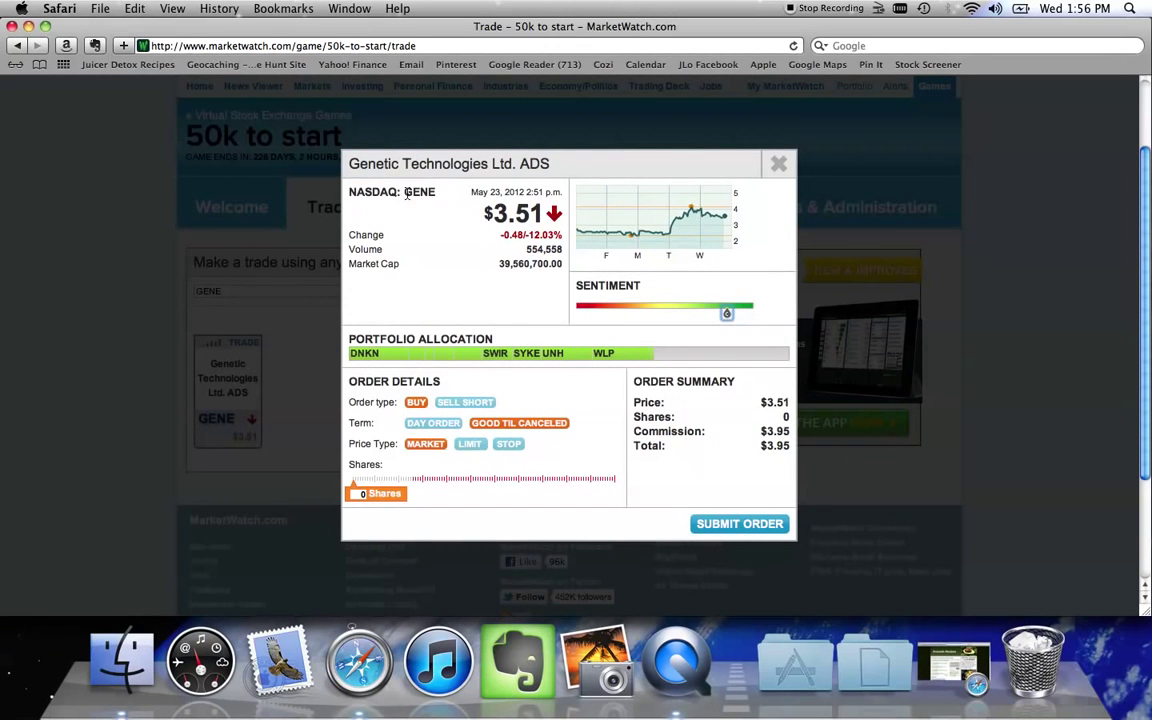
left_click_drag(405, 192, 435, 190)
left_click(455, 192)
left_click(438, 424)
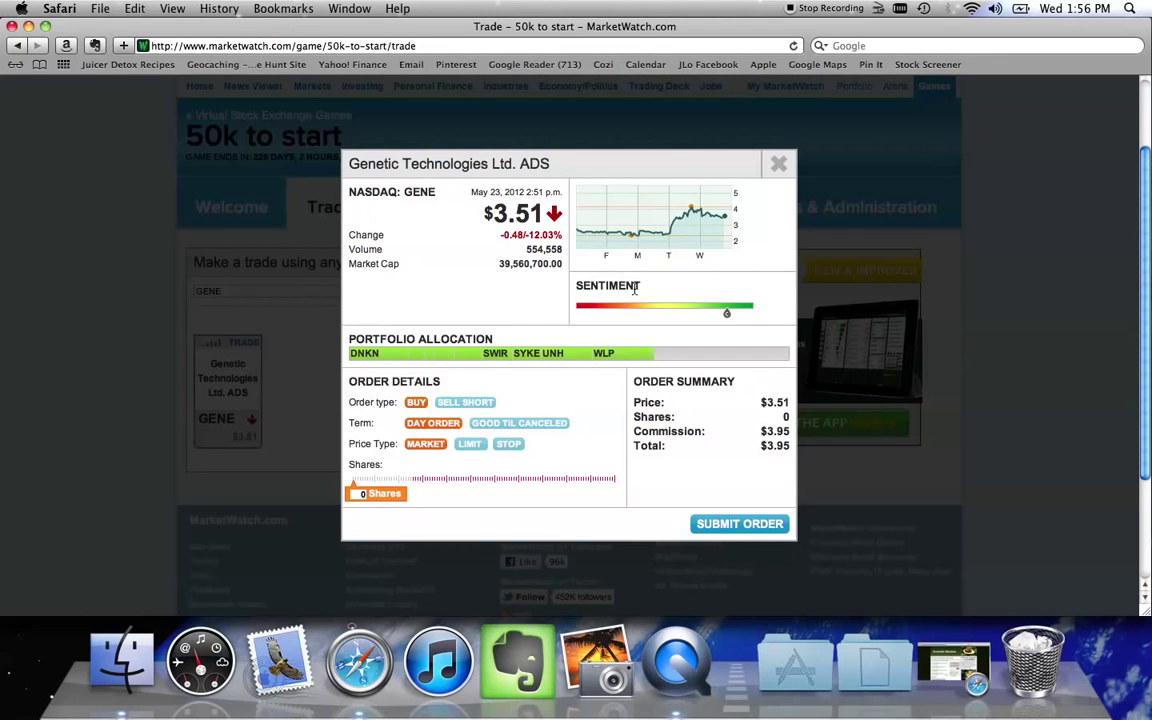
scroll(634, 289, "down", 1)
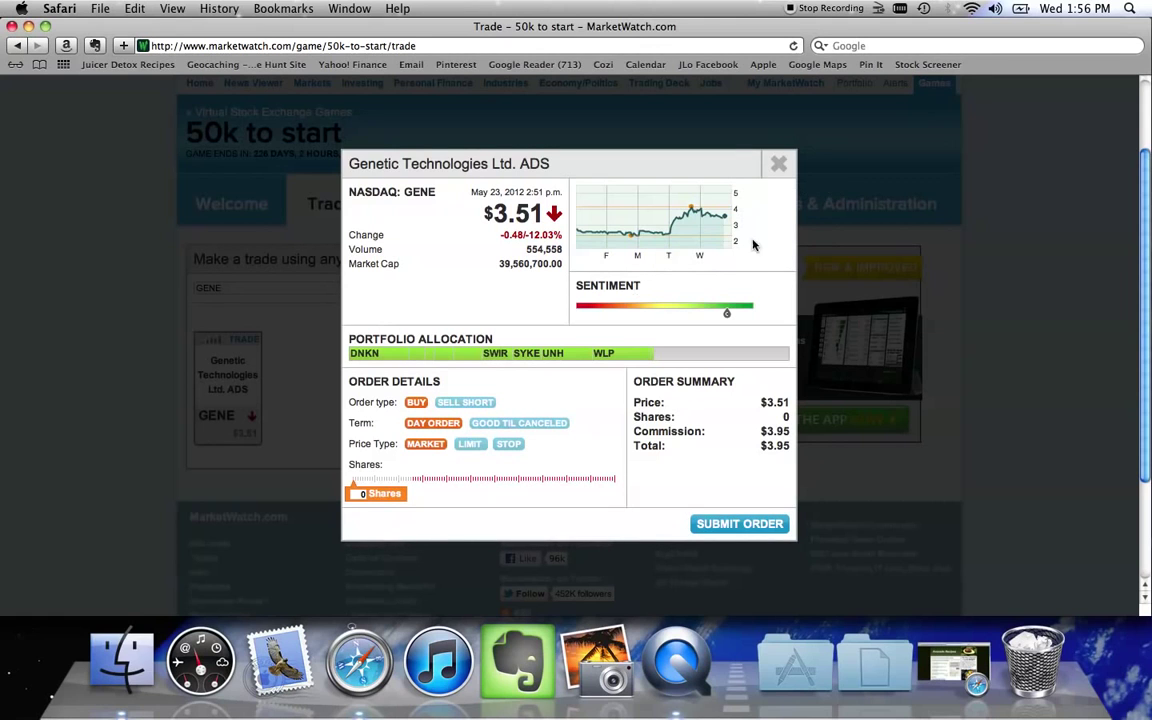
left_click(514, 427)
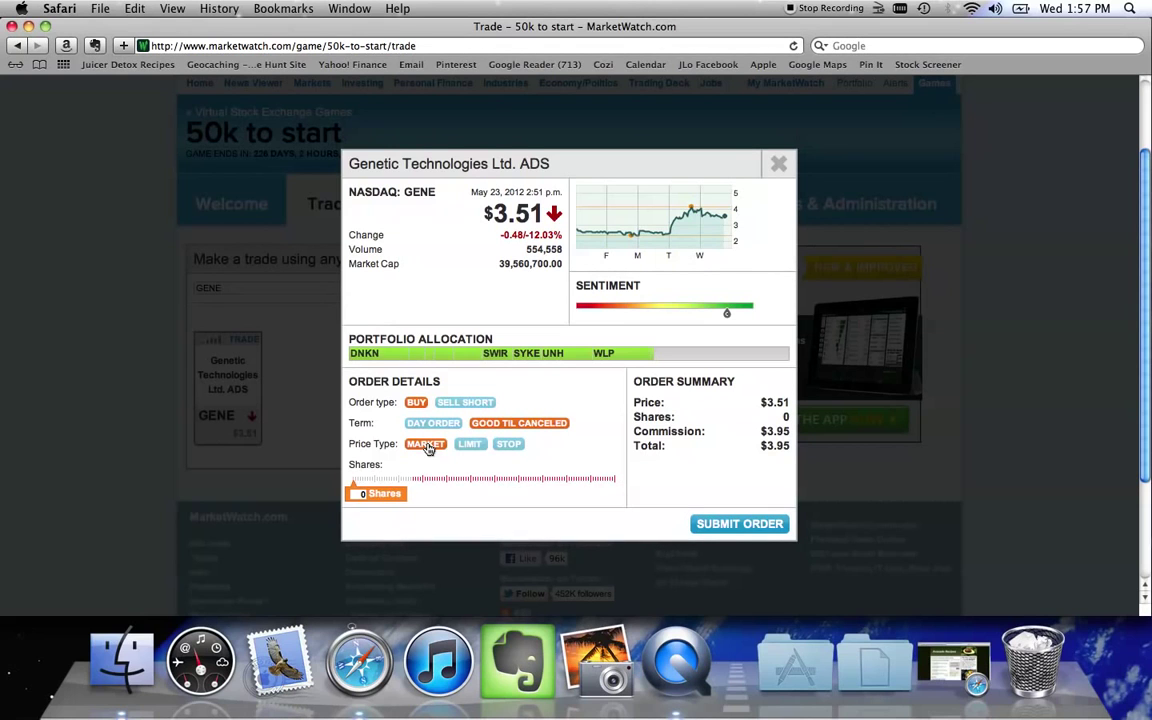
Submit the GENE buy order for 100 shares at a limit price of $3.51 and close the order window.
left_click(469, 443)
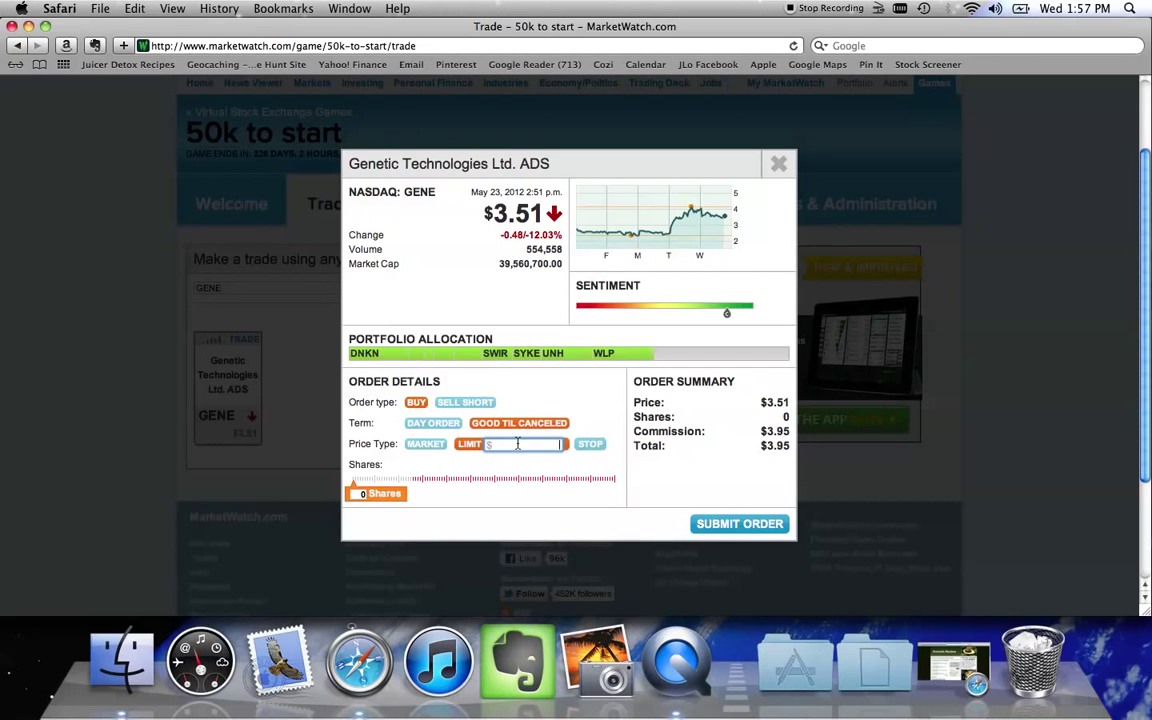
type("3.51")
left_click(360, 493)
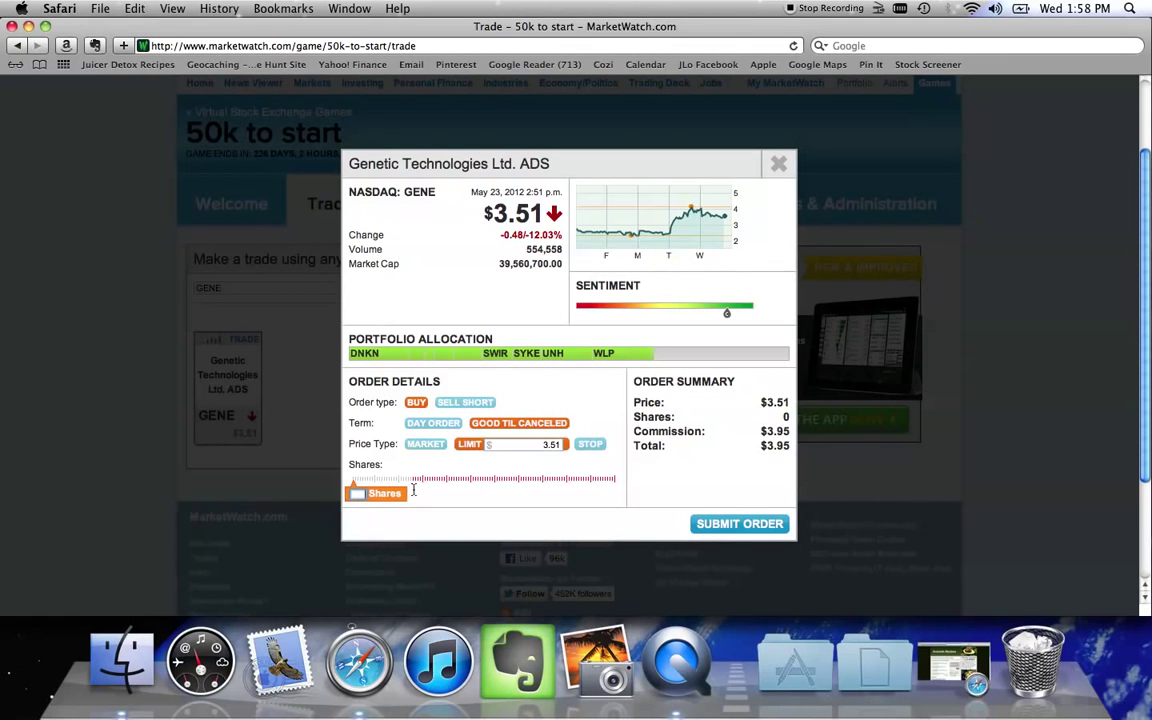
type("100")
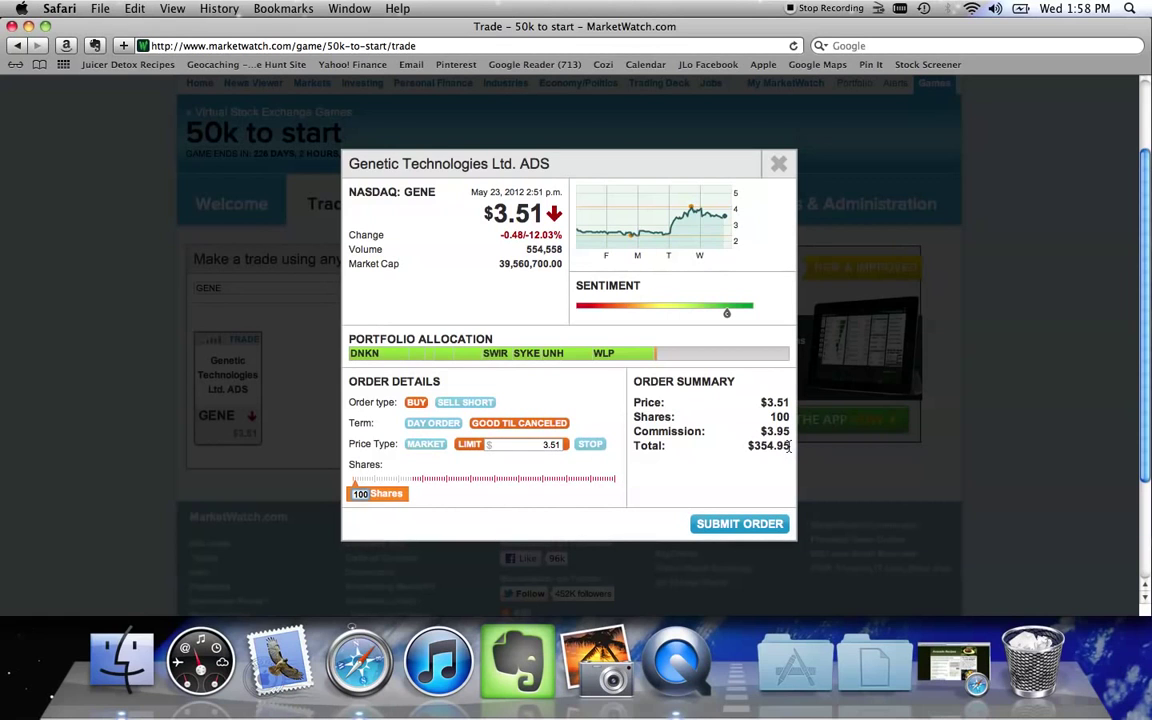
left_click(733, 531)
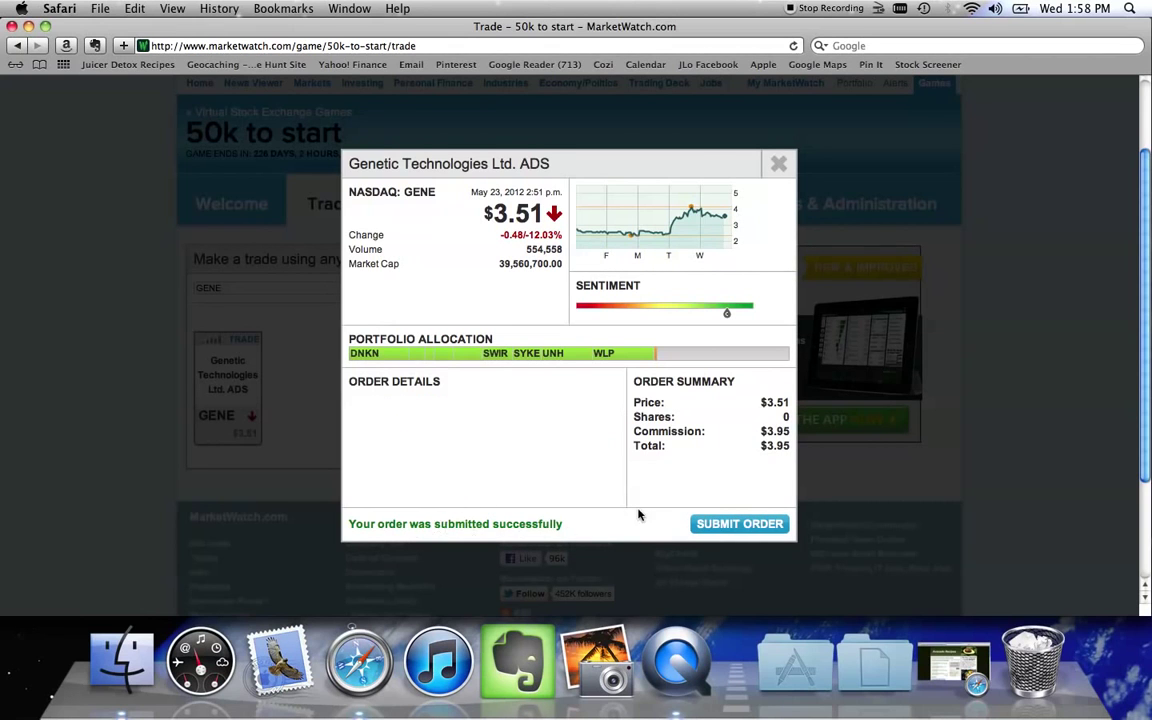
left_click(781, 165)
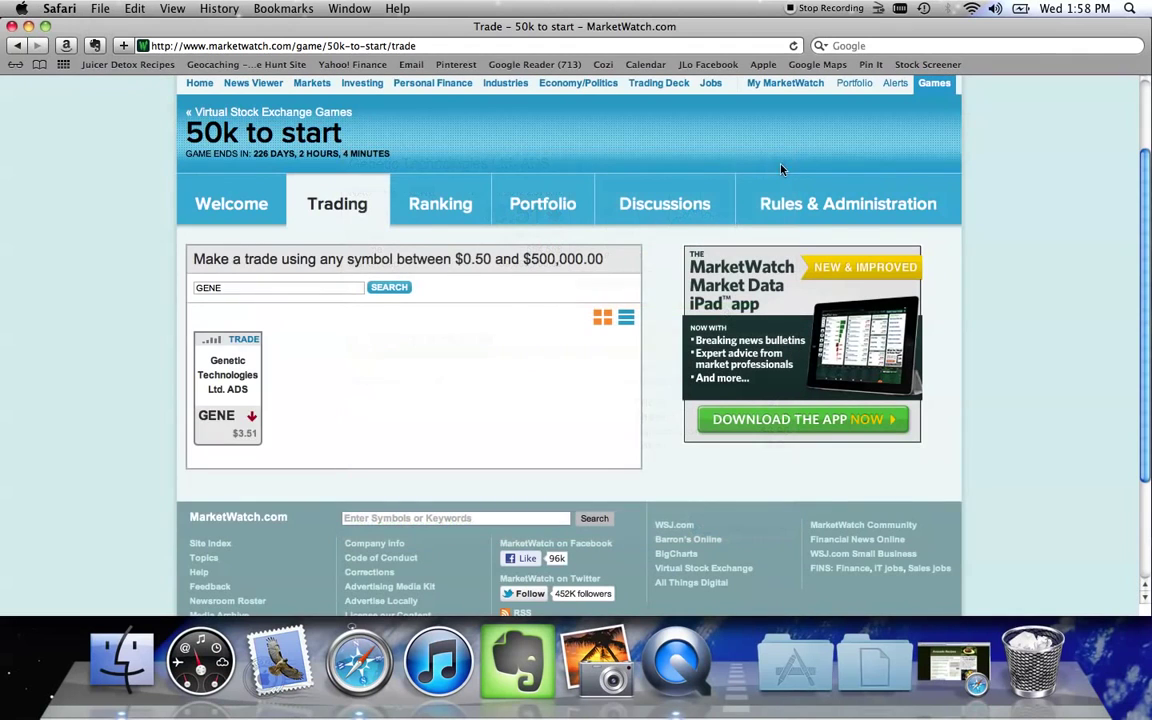
Open the game portfolio, check its pending orders, and examine the holdings list including the GENE position.
left_click(540, 203)
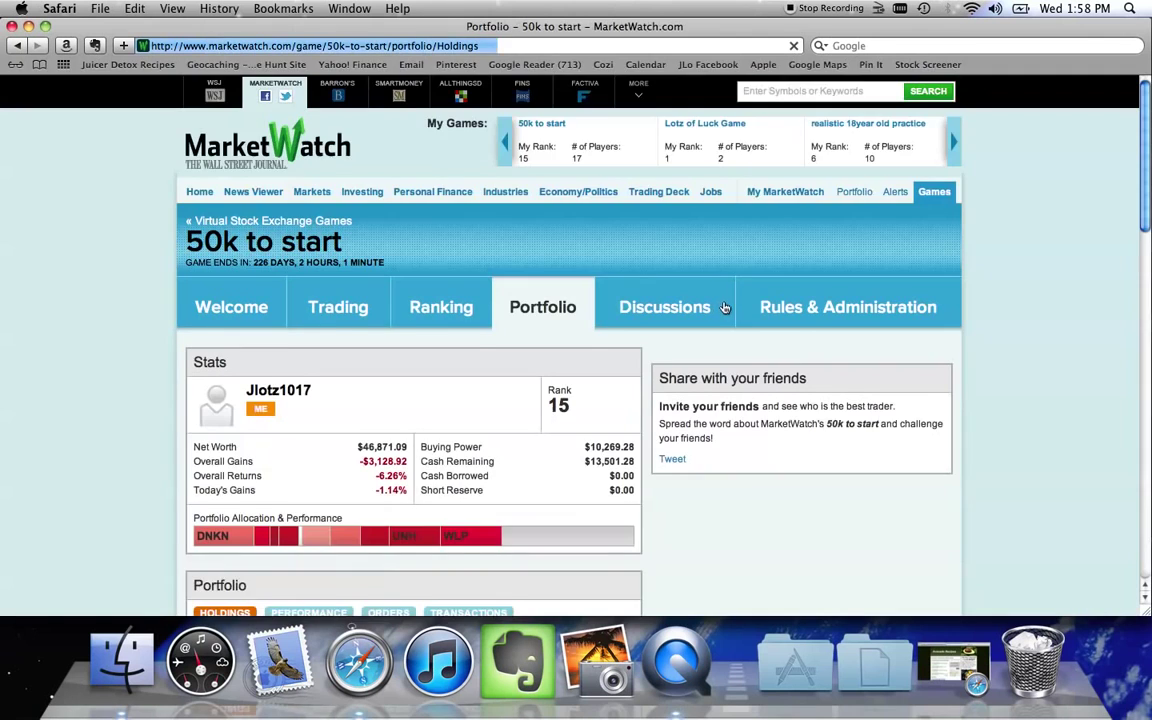
scroll(500, 325, "down", 1)
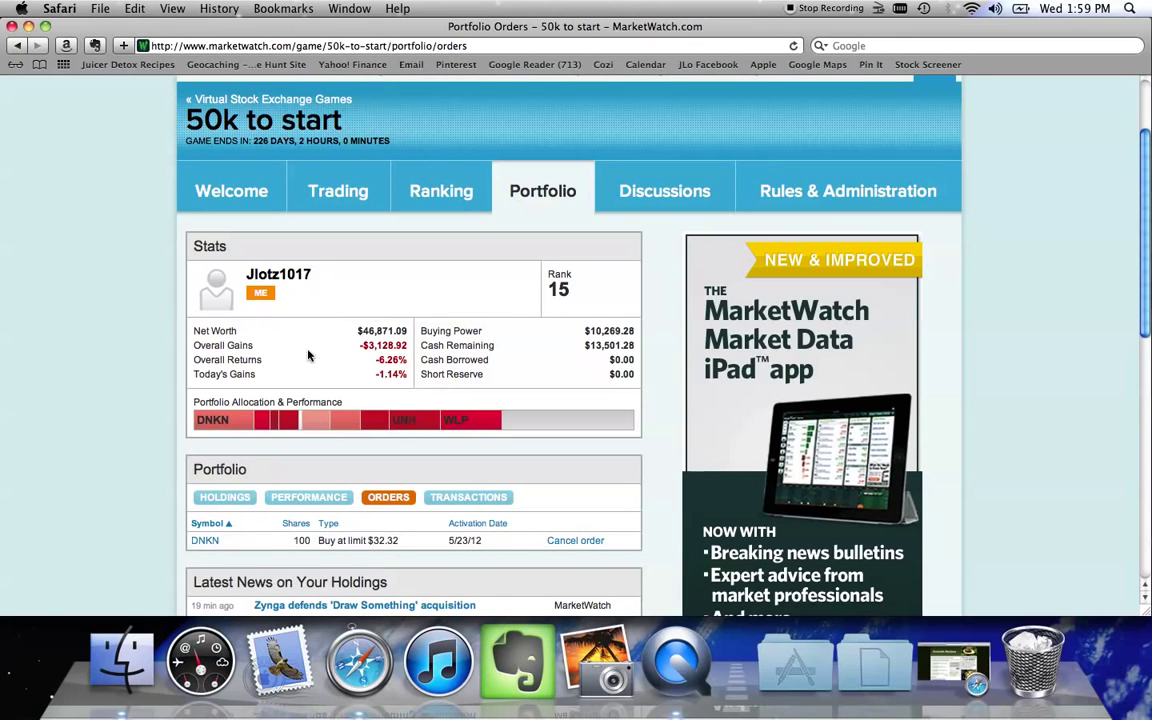
left_click(224, 497)
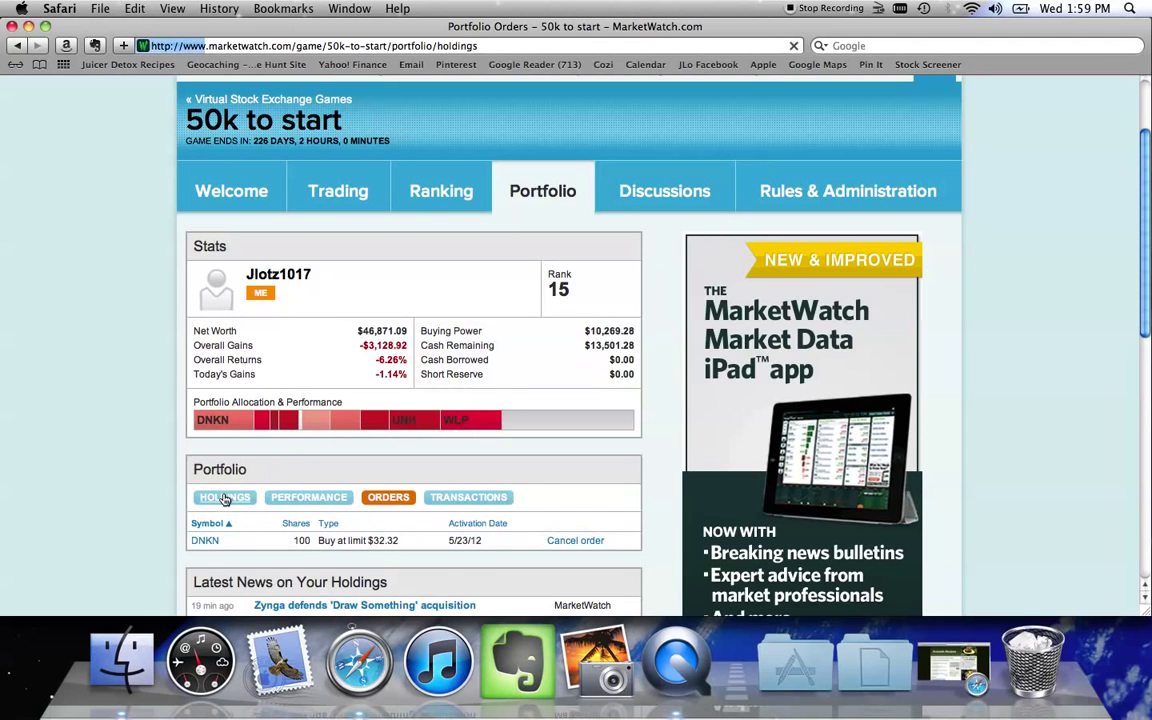
scroll(851, 279, "down", 5)
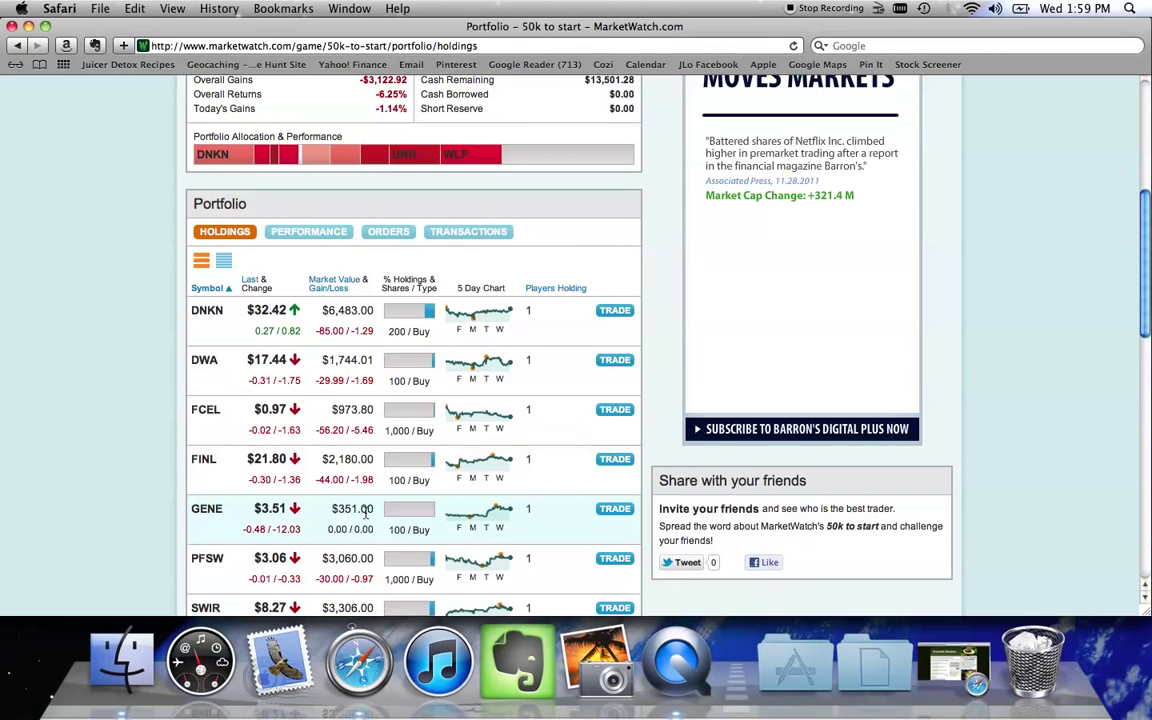
scroll(366, 510, "down", 3)
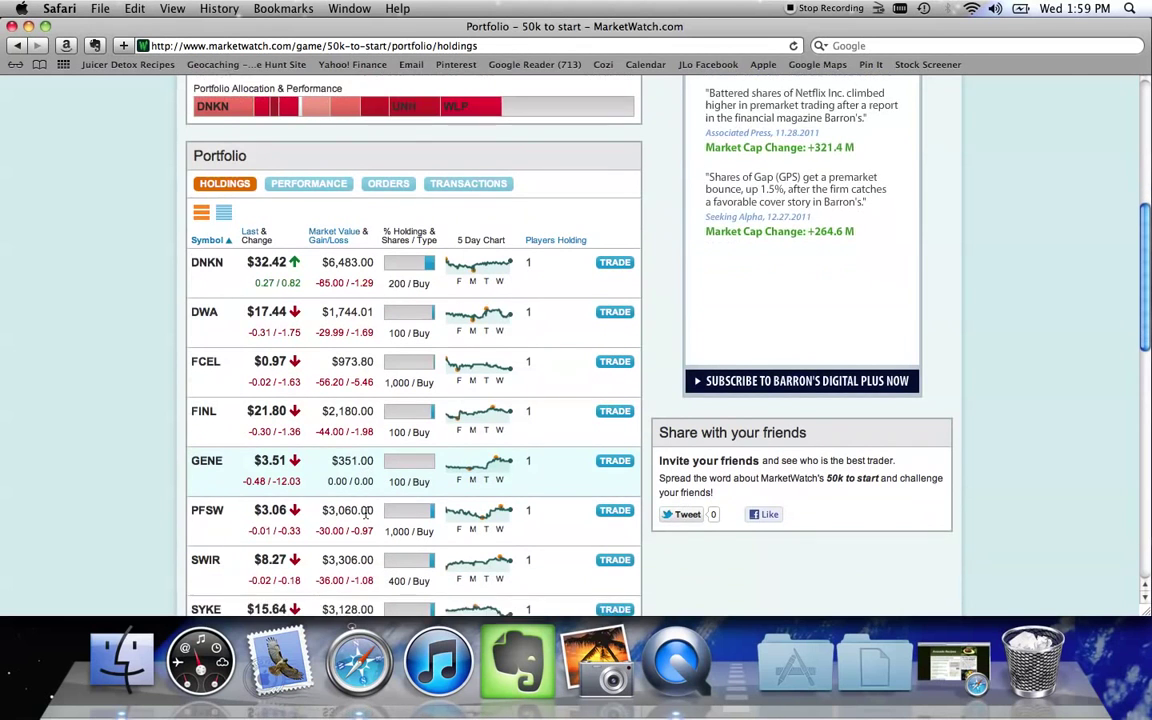
scroll(366, 512, "down", 2)
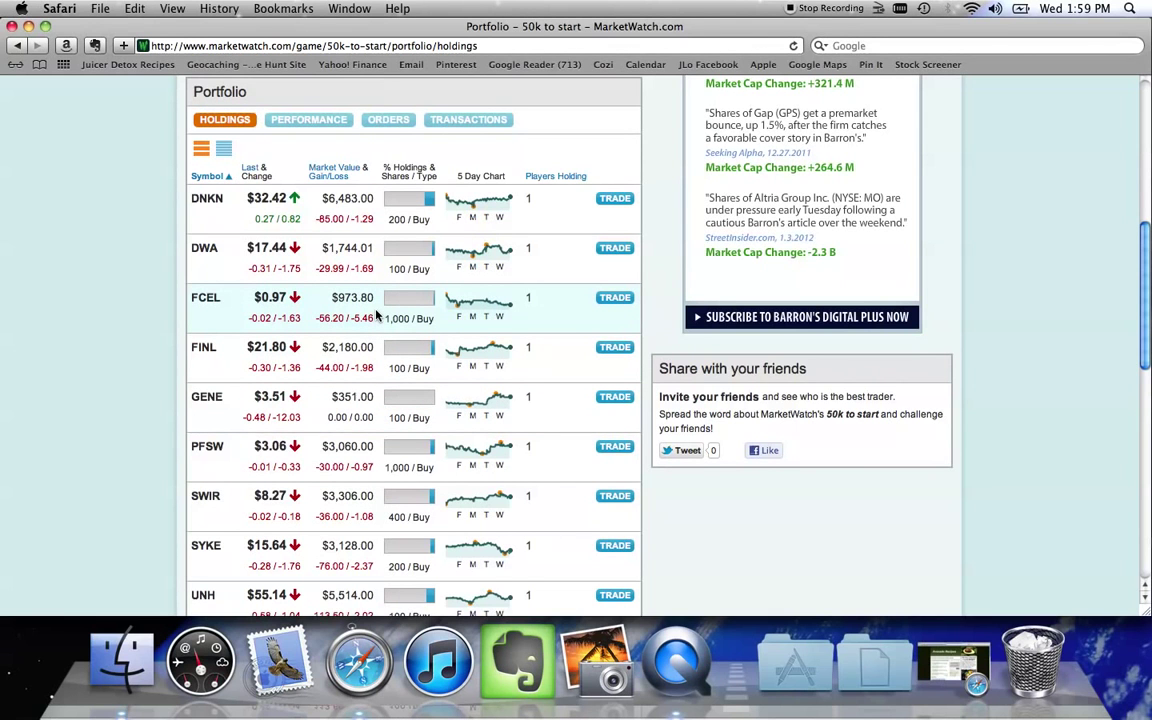
scroll(376, 315, "down", 2)
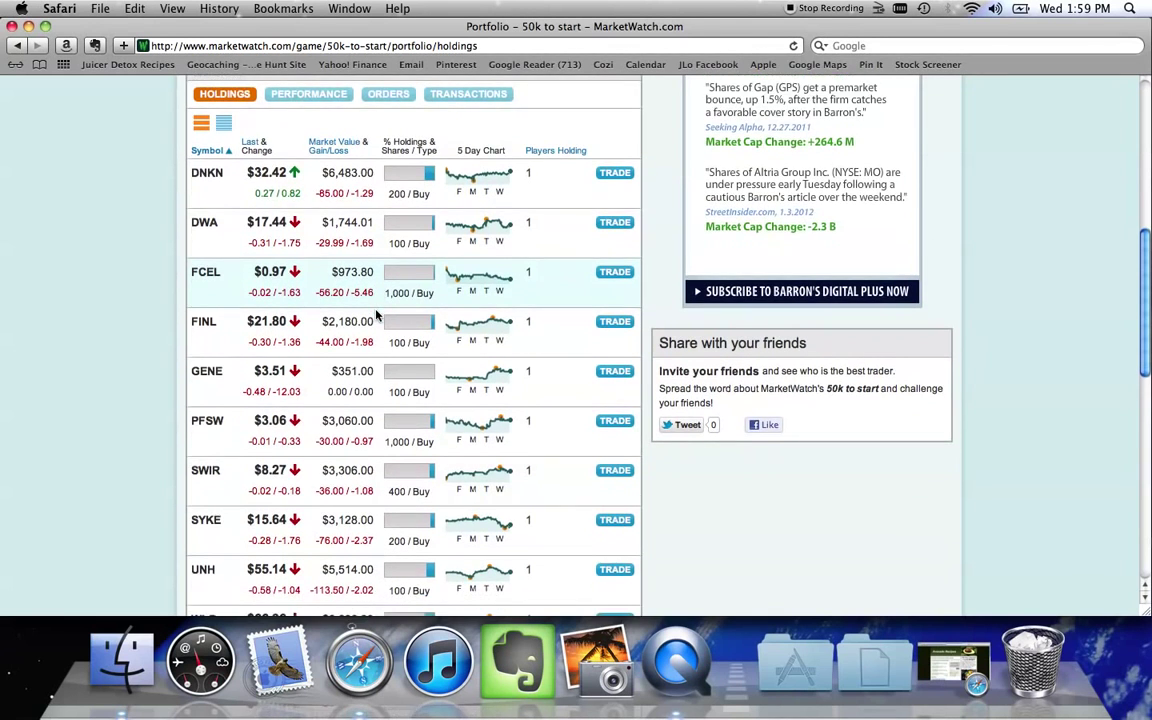
scroll(376, 315, "down", 3)
scroll(376, 315, "up", 2)
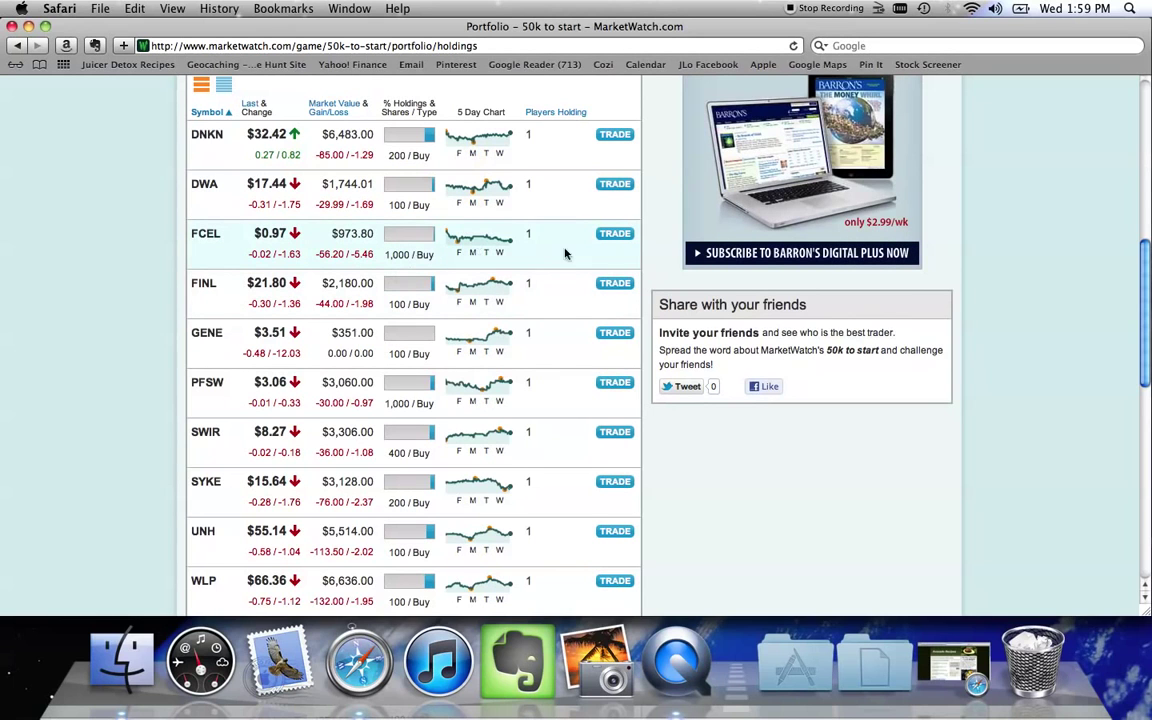
Sell all 1,000 FuelCell Energy (FCEL) shares with a Good Til Canceled market order and close the order window.
left_click(617, 234)
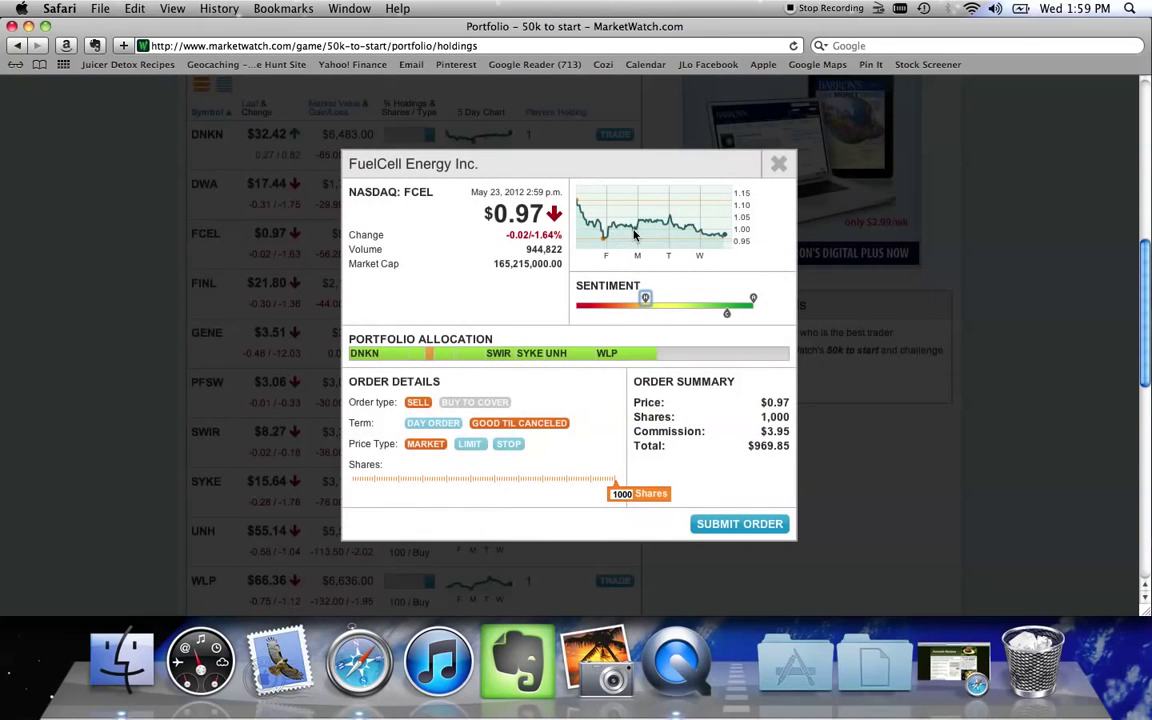
left_click_drag(406, 197, 441, 196)
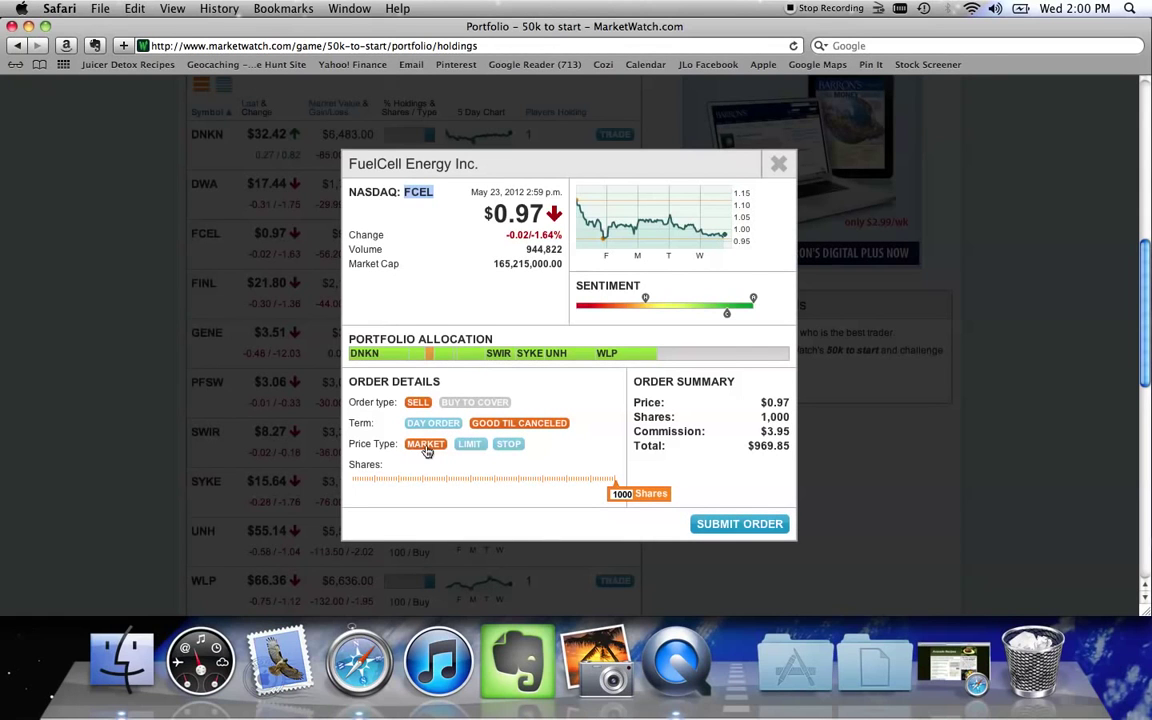
left_click(738, 530)
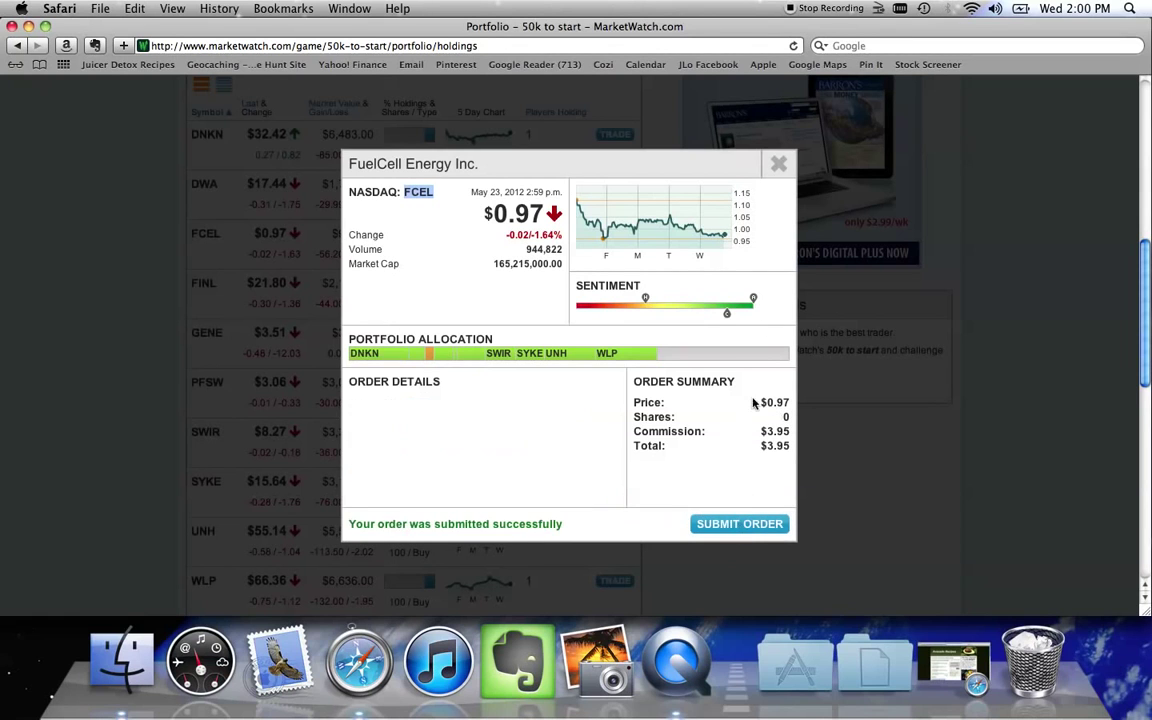
left_click(782, 168)
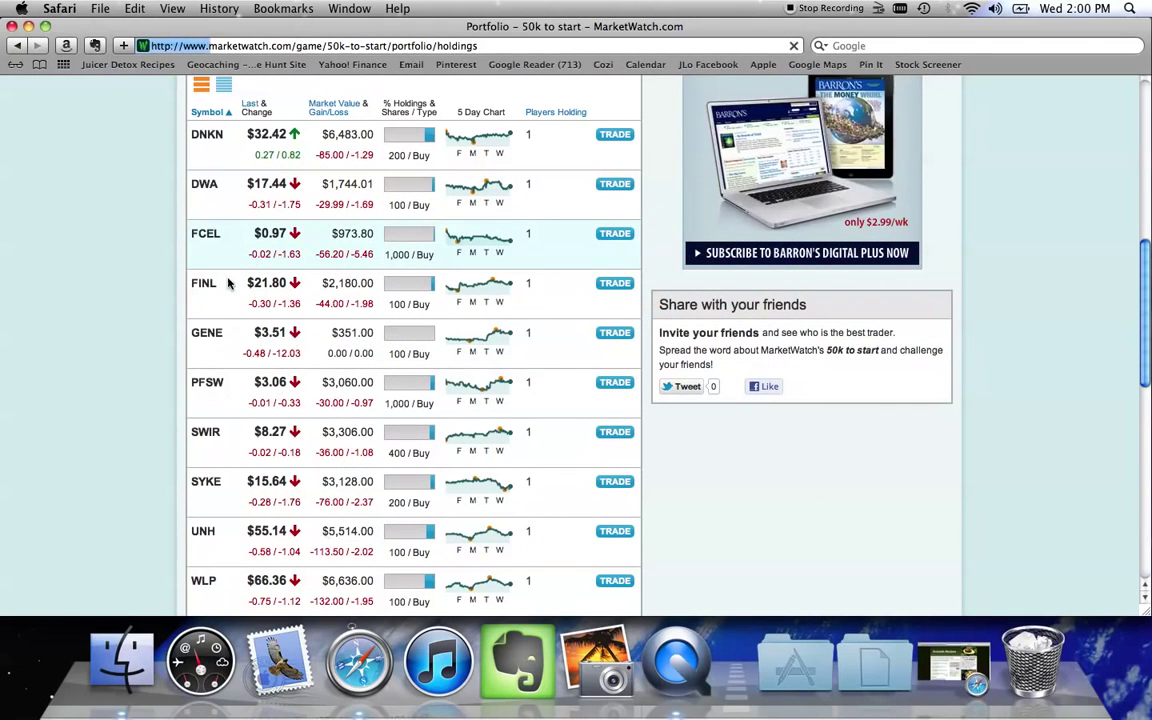
Review the refreshed portfolio holdings and account stats after the FCEL sale.
scroll(228, 330, "down", 10)
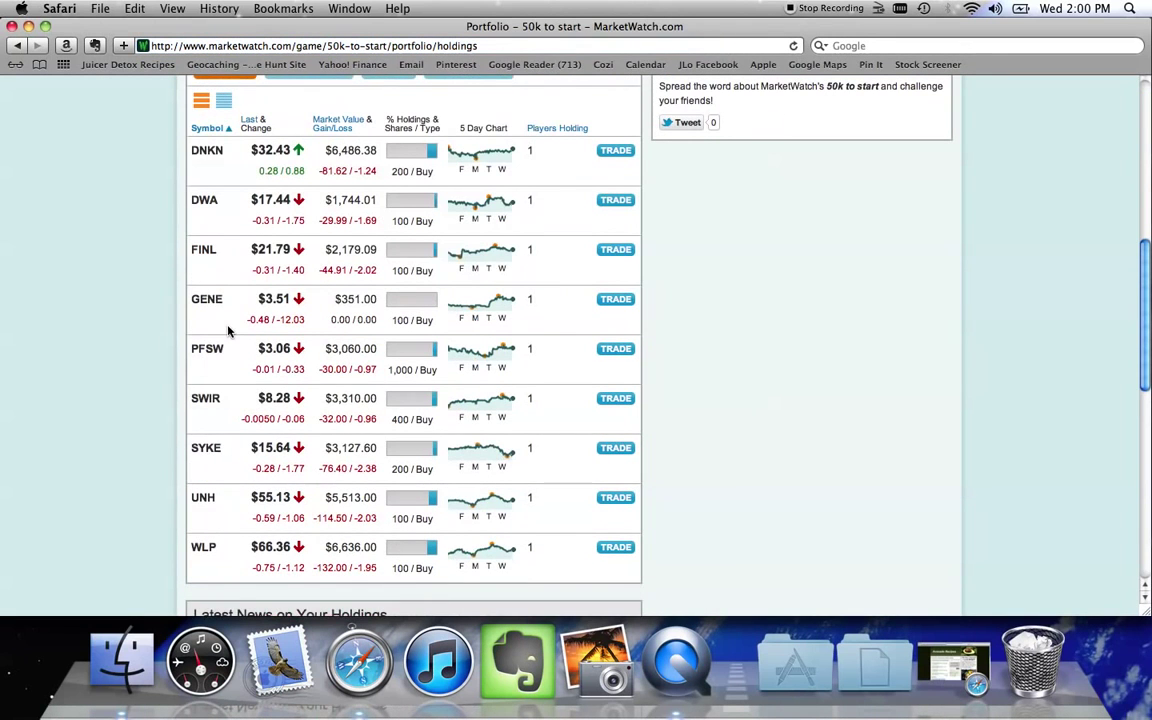
scroll(228, 330, "up", 5)
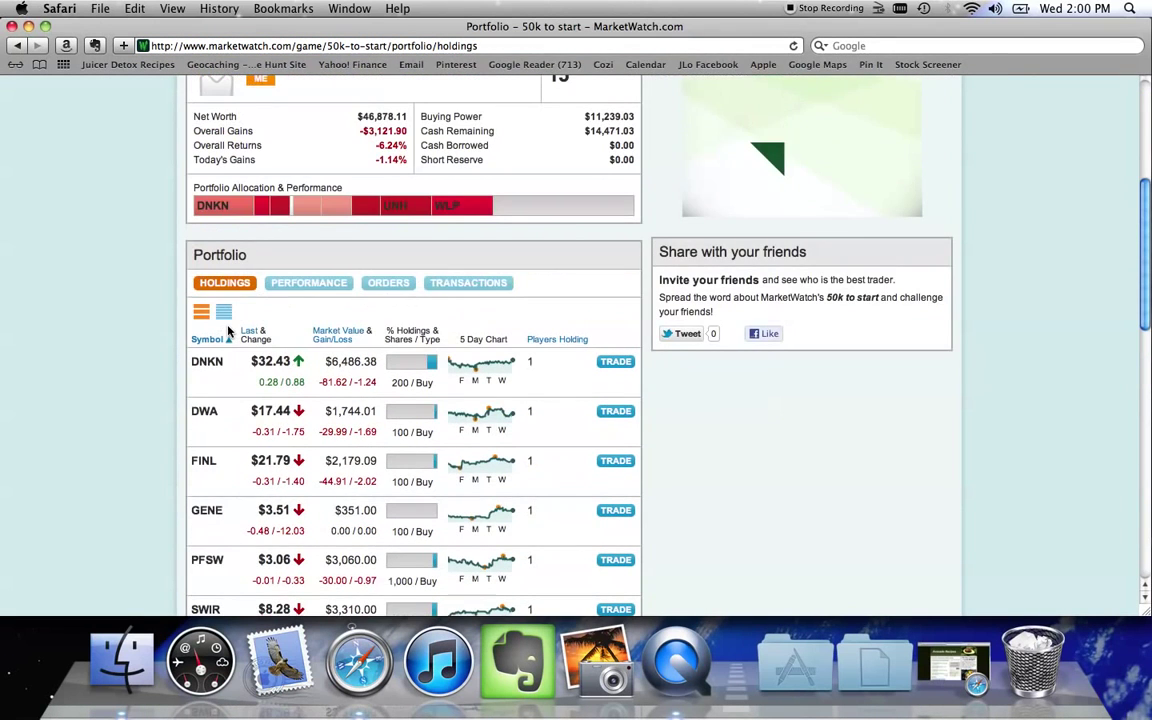
scroll(228, 330, "up", 5)
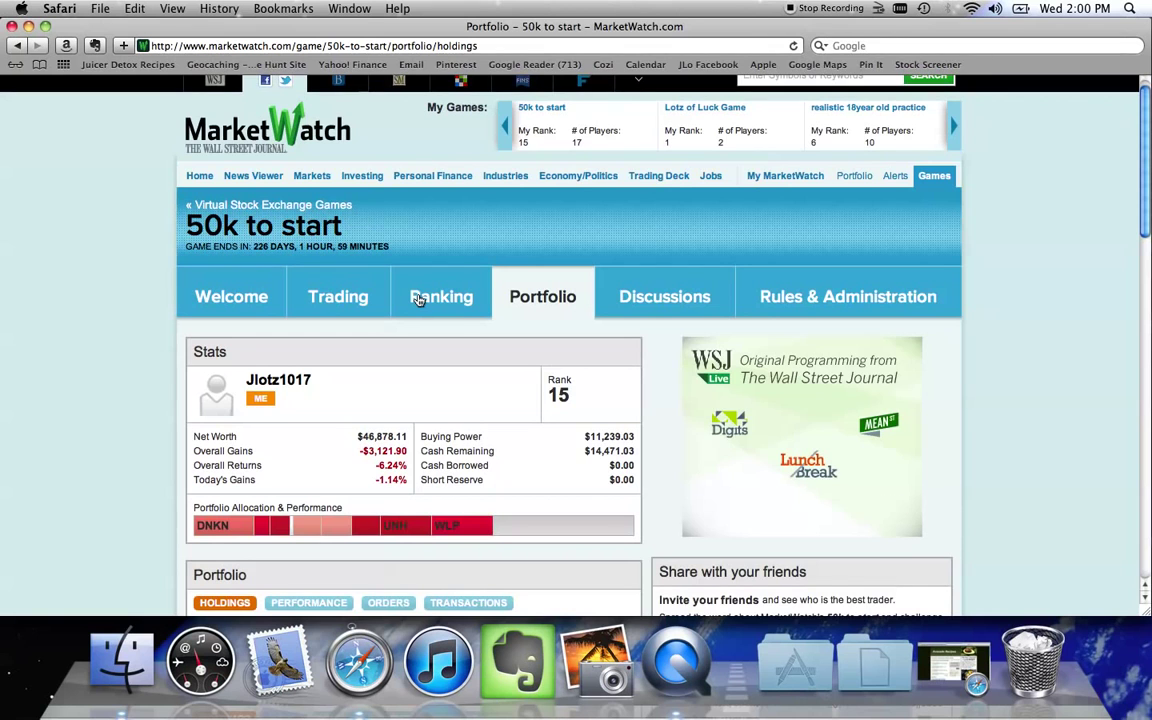
Look up the quote for gene on Yahoo Finance in a new tab and examine its summary figures, chart and headlines.
key("super+t")
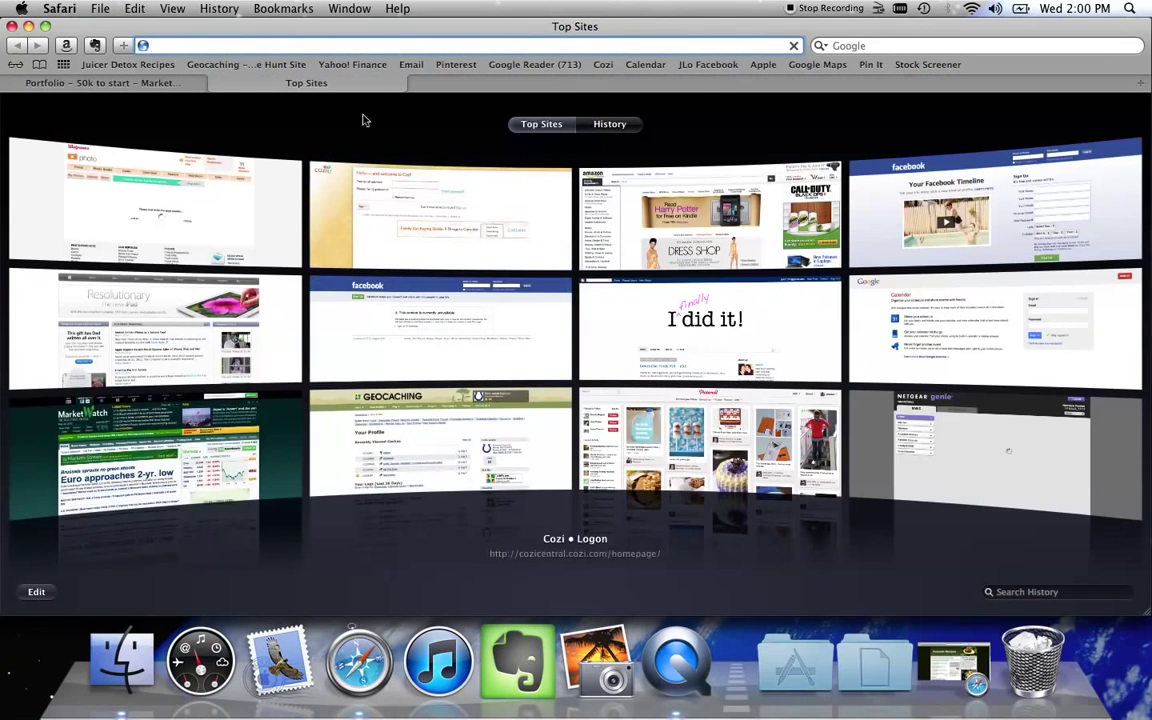
left_click(385, 64)
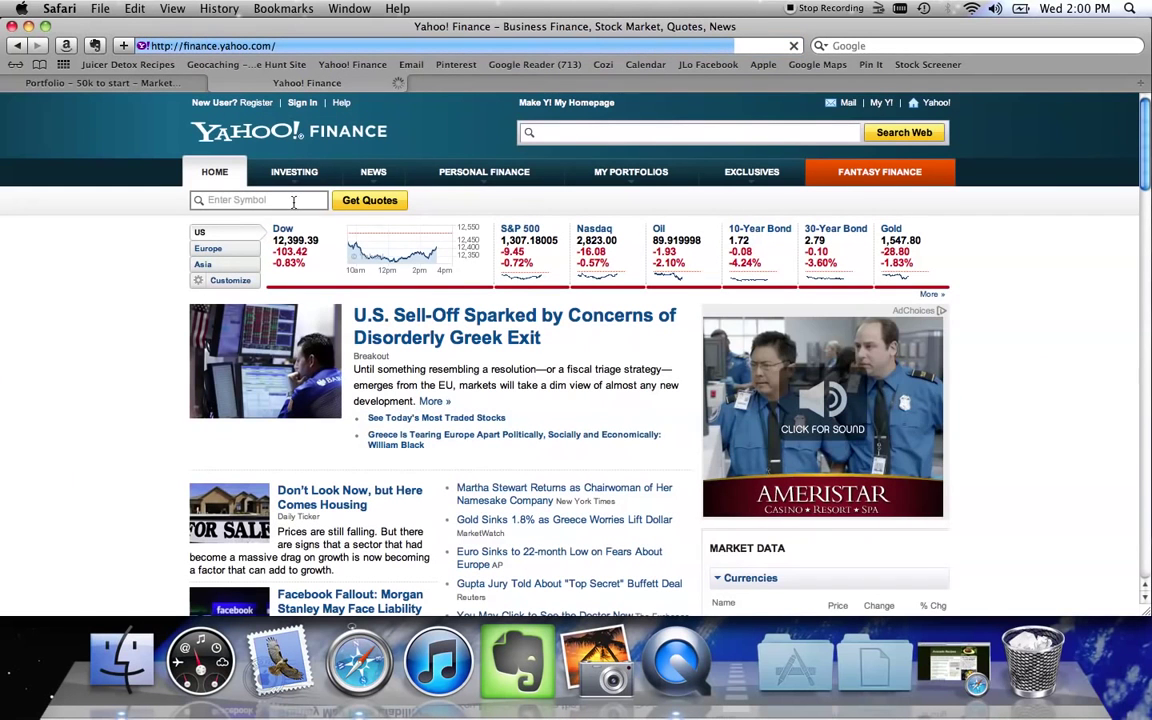
left_click(293, 202)
type("gene")
left_click(380, 201)
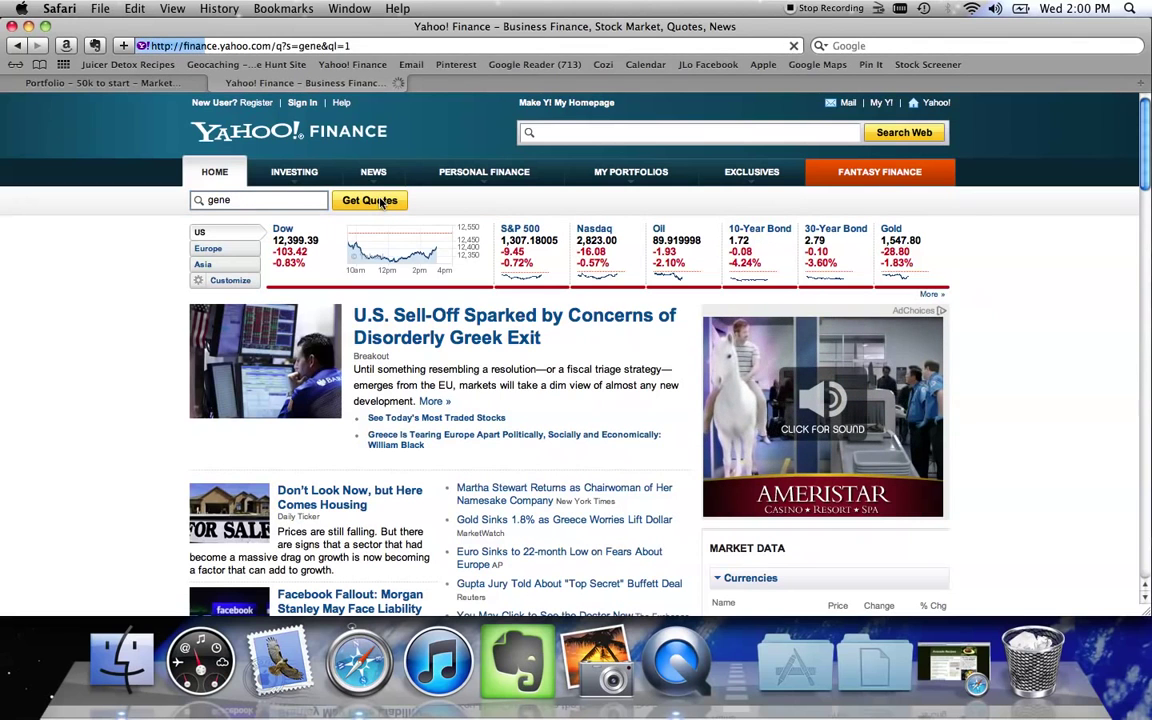
scroll(658, 235, "down", 3)
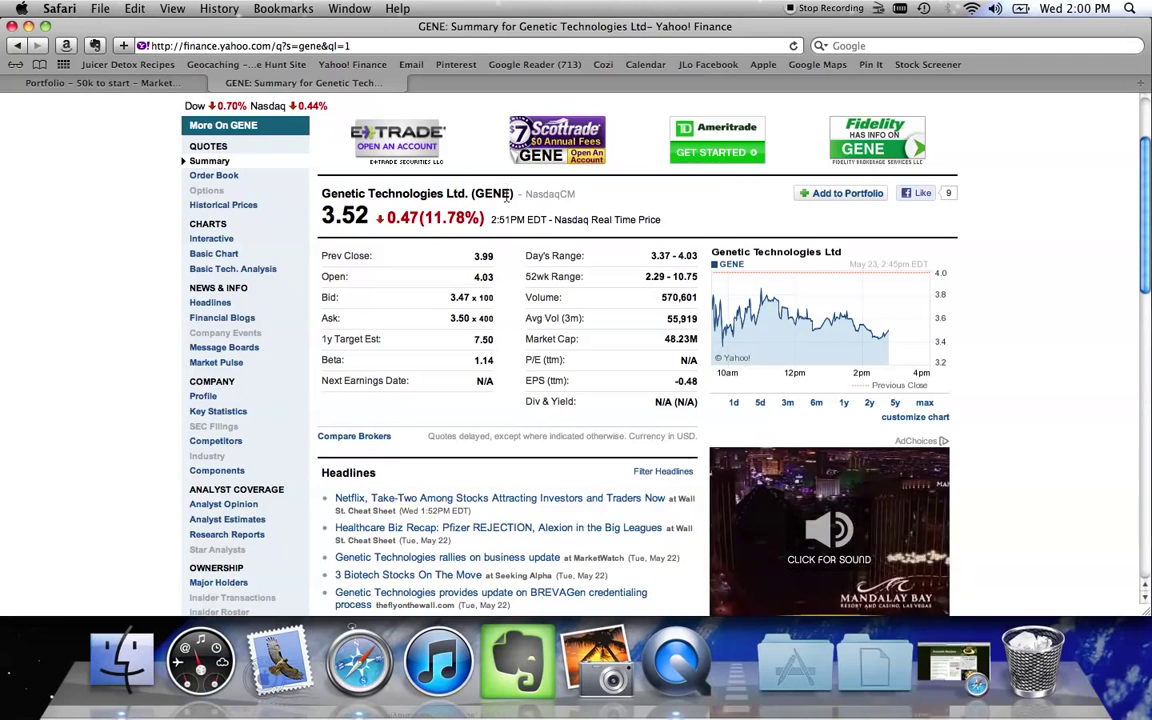
scroll(507, 197, "down", 1)
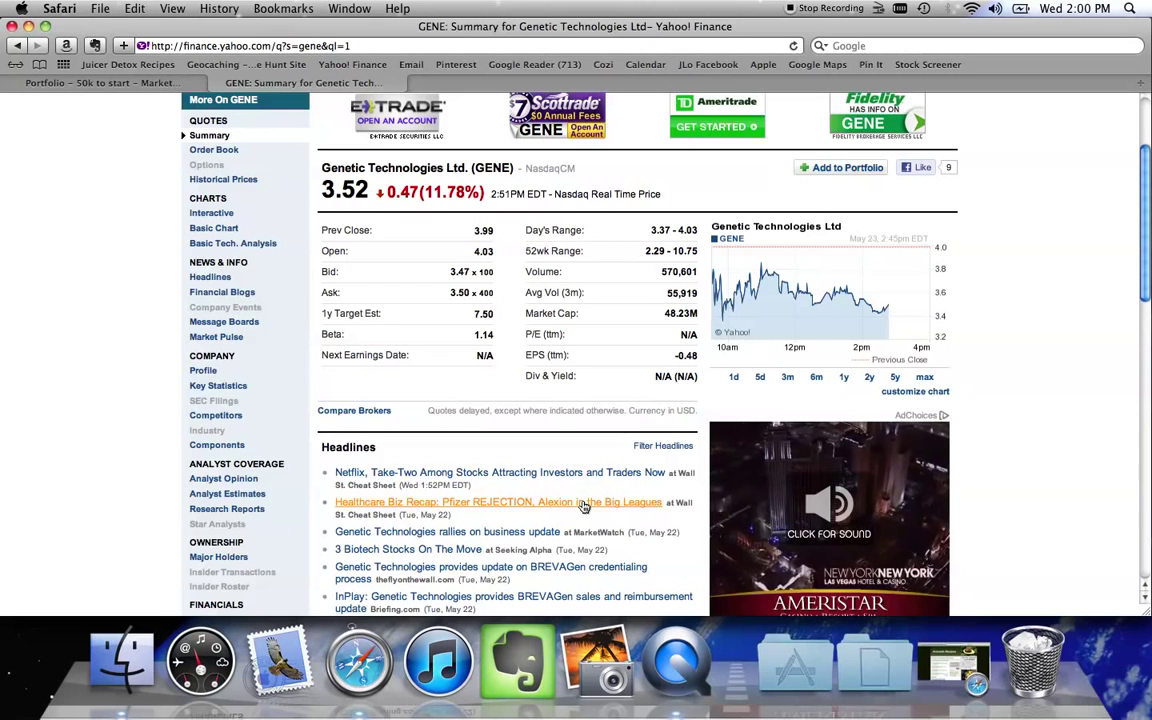
scroll(583, 507, "down", 1)
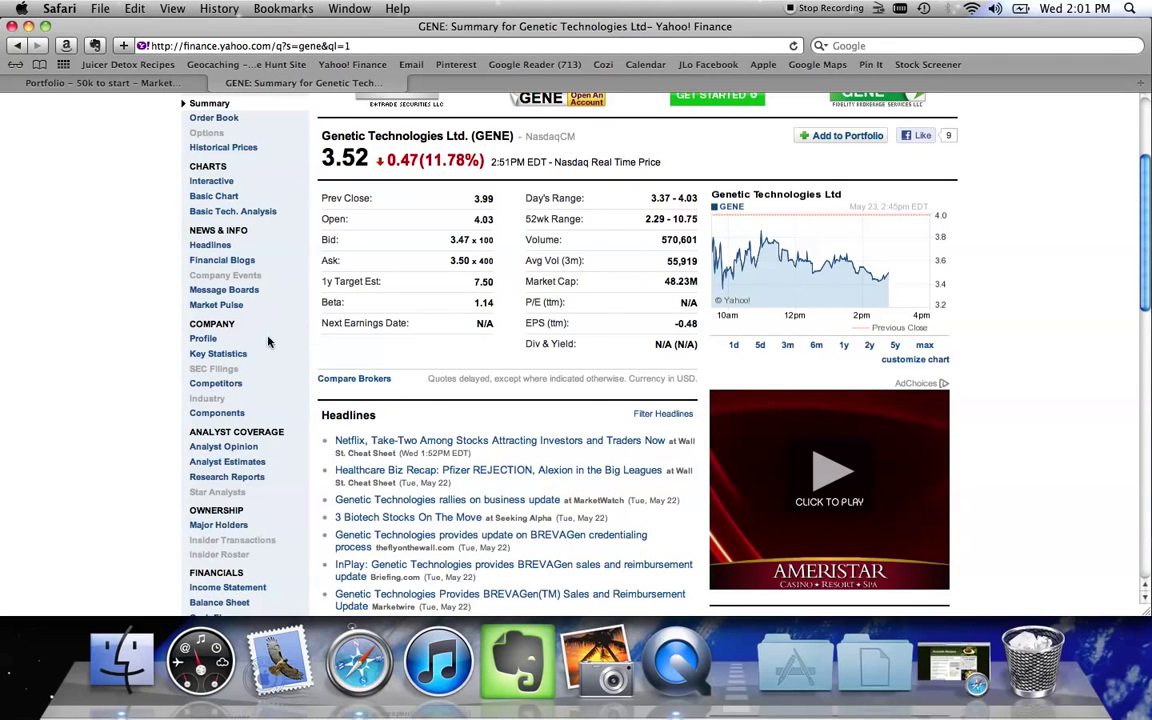
Read the company profile and business summary for Genetic Technologies, and close the Yahoo Finance tab to return to the game portfolio.
left_click(203, 339)
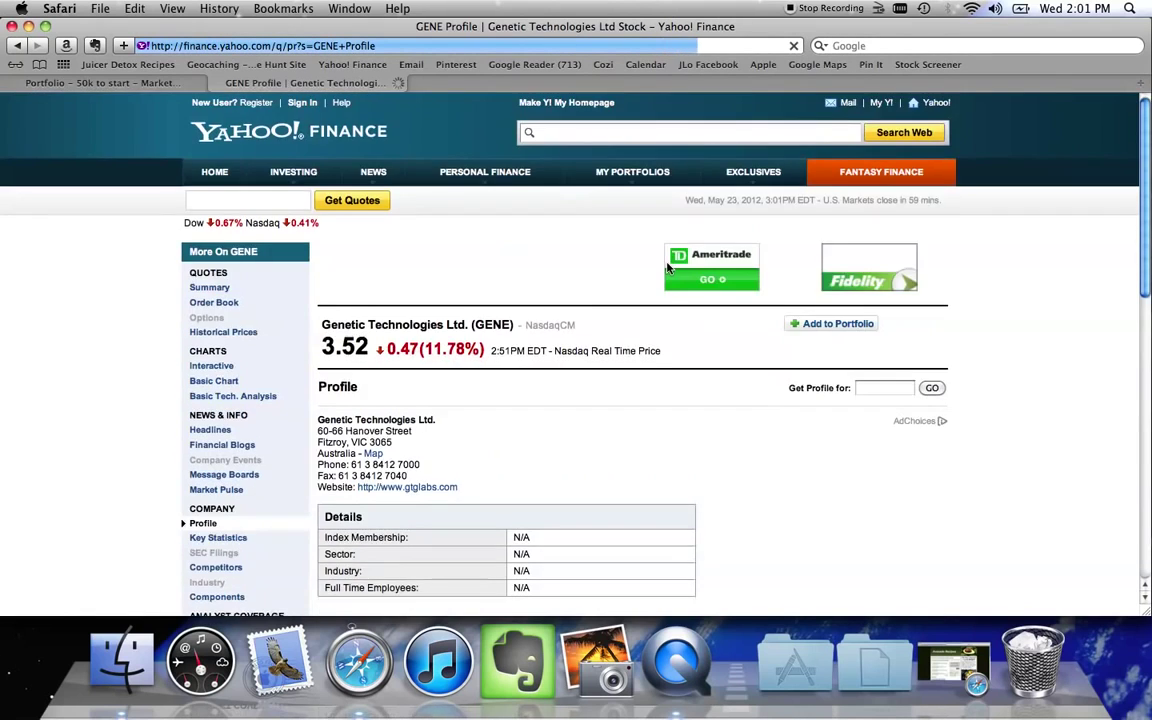
scroll(666, 267, "down", 4)
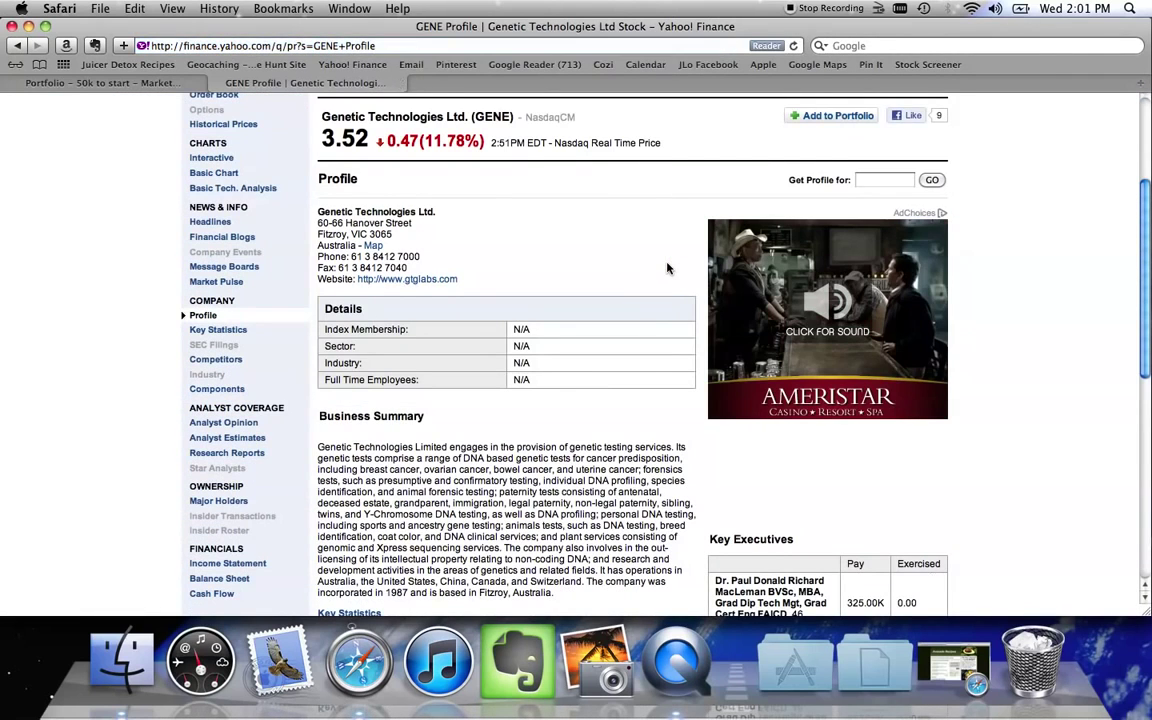
scroll(668, 268, "down", 3)
scroll(668, 268, "up", 7)
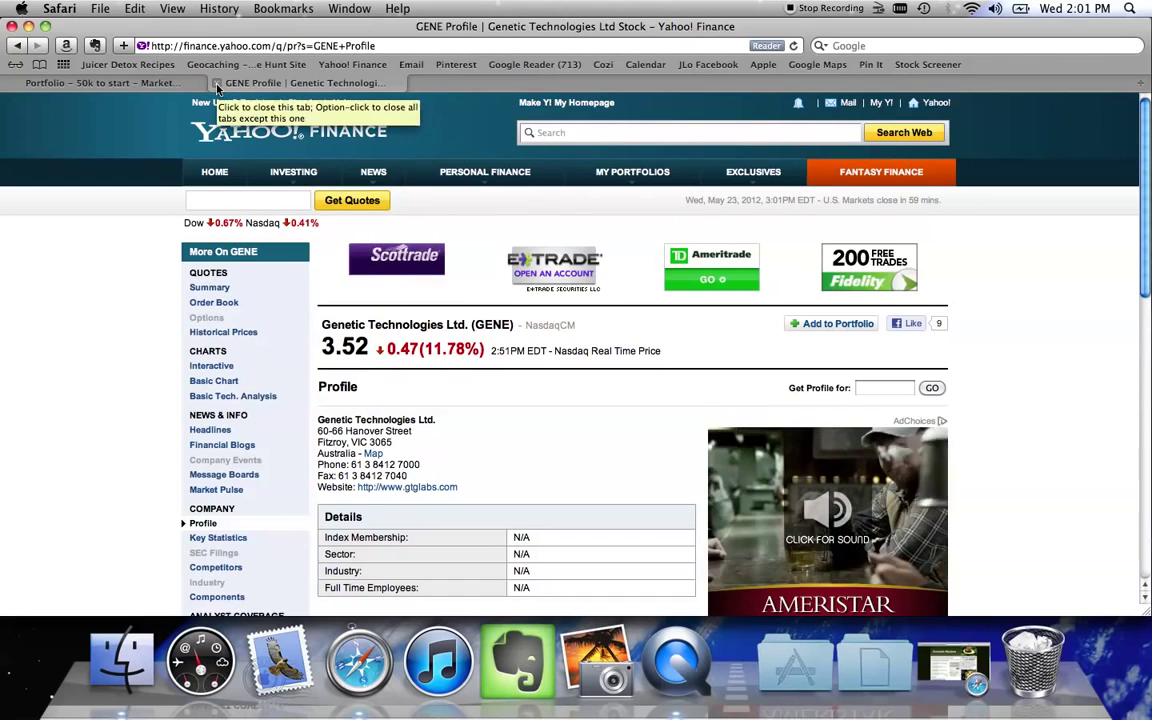
left_click(217, 86)
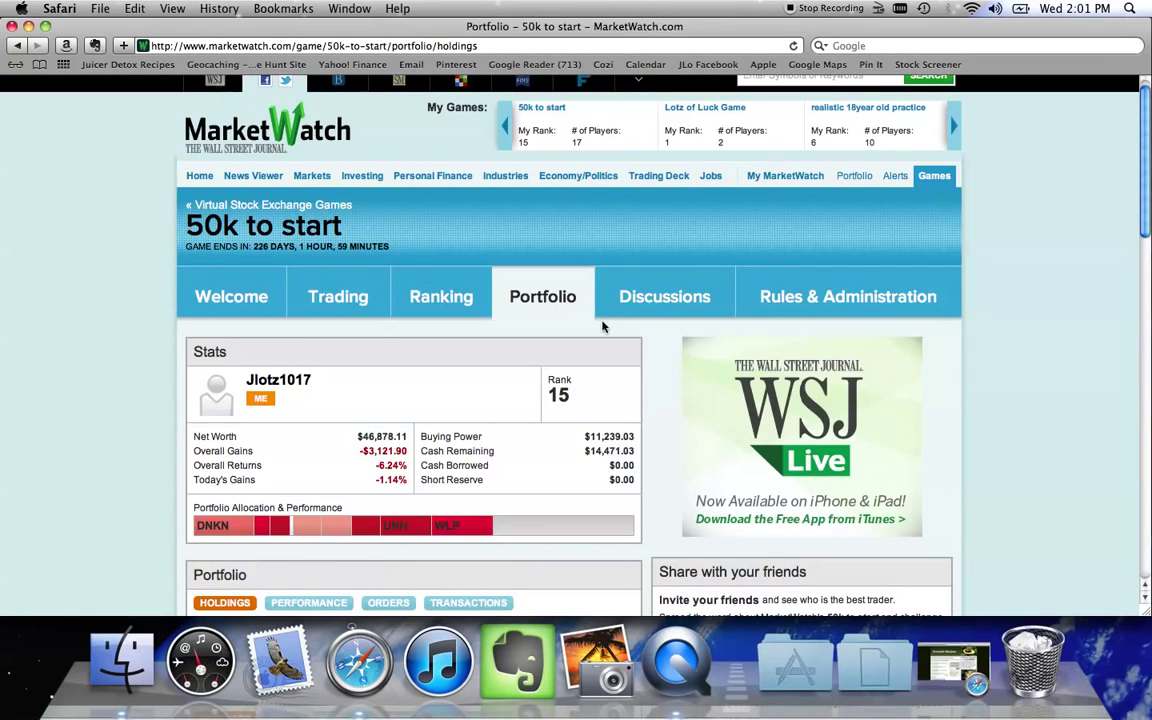
scroll(608, 323, "down", 5)
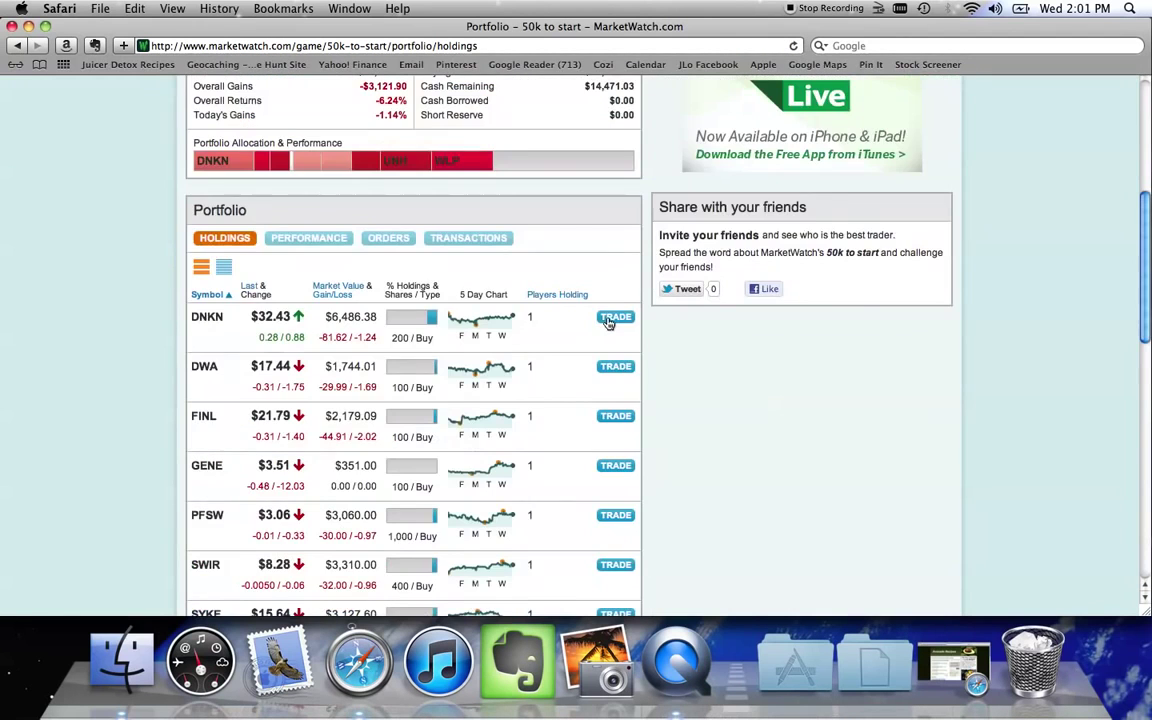
scroll(608, 323, "up", 5)
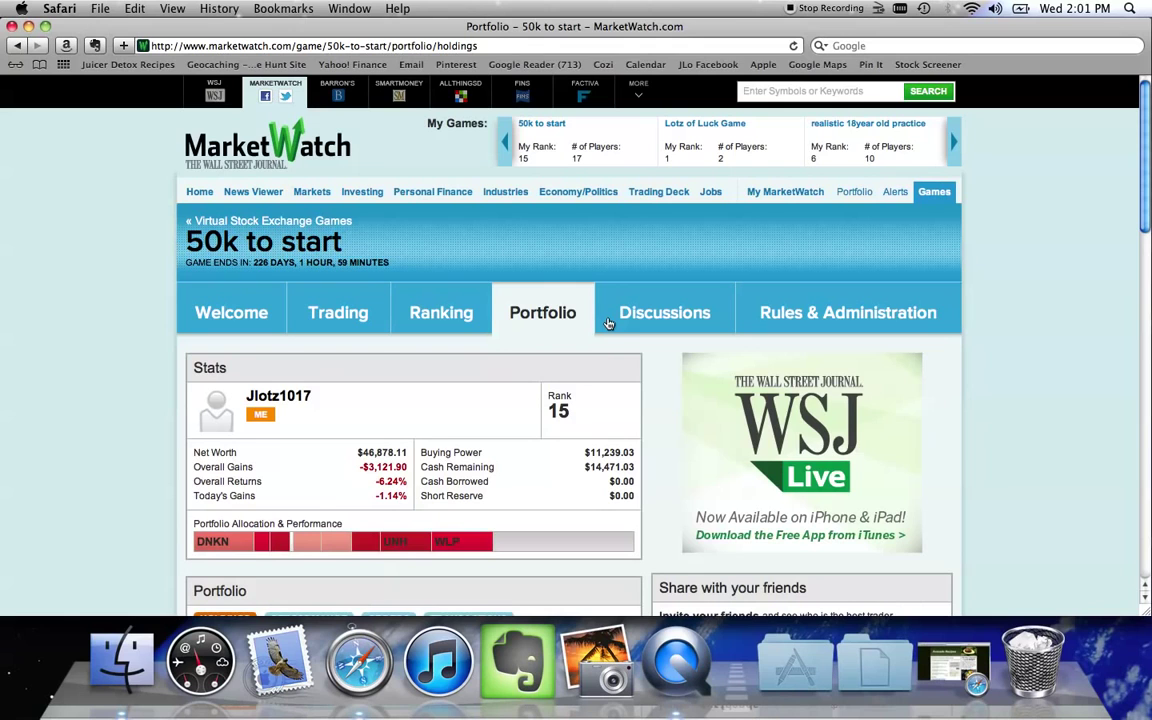